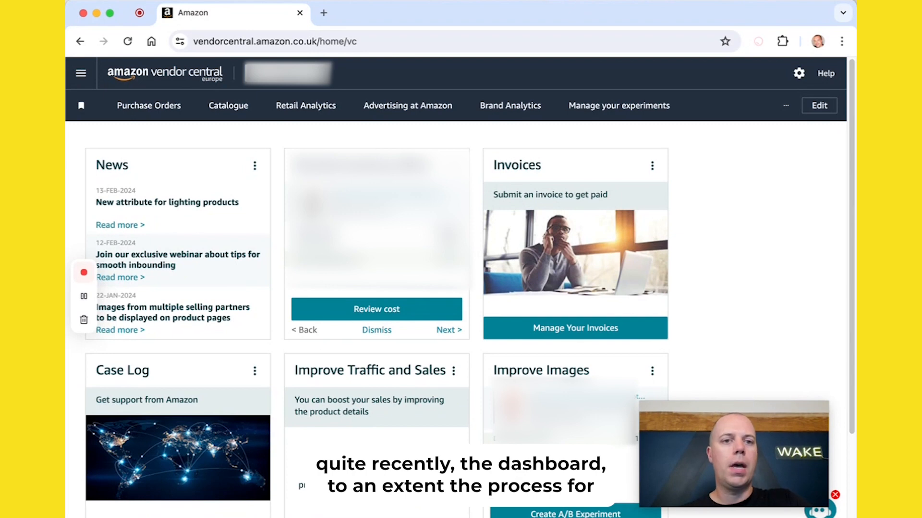
Step: Open the Shipments page from the navigation menu and start creating a prepaid ASN
click(109, 13)
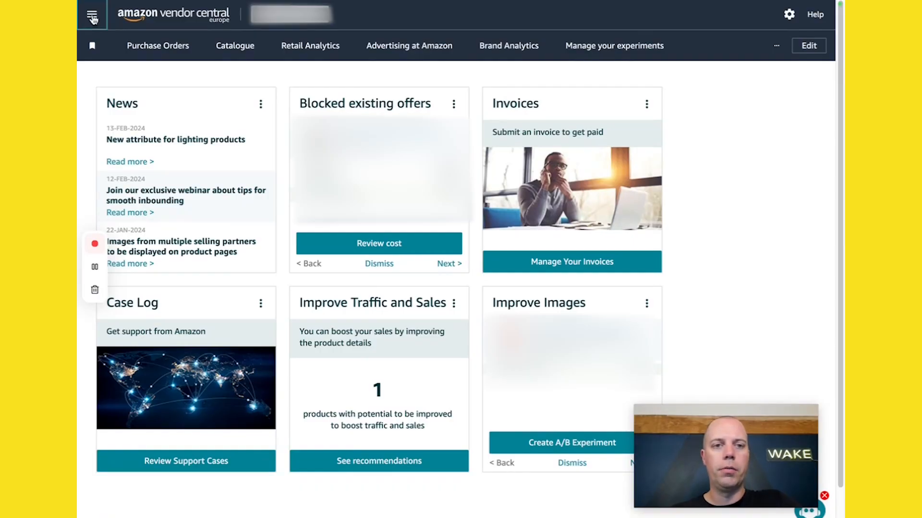
click(92, 17)
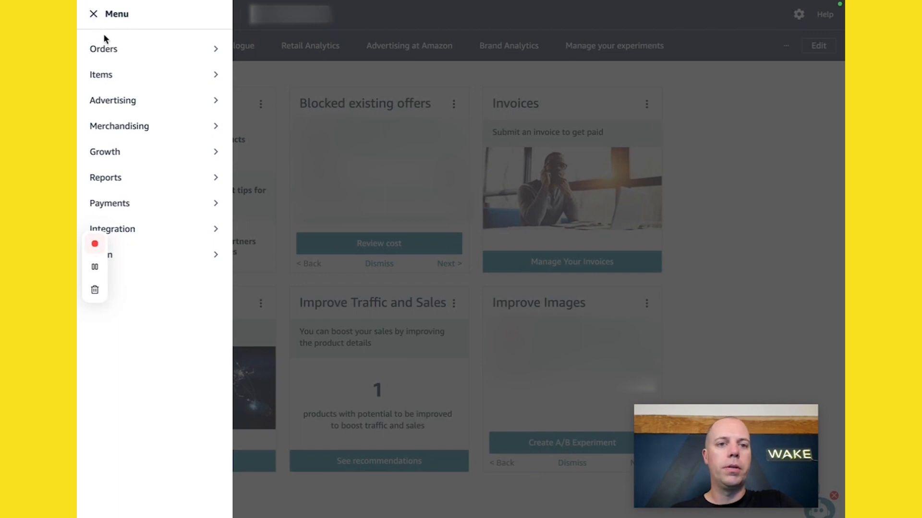
mouse_move(113, 51)
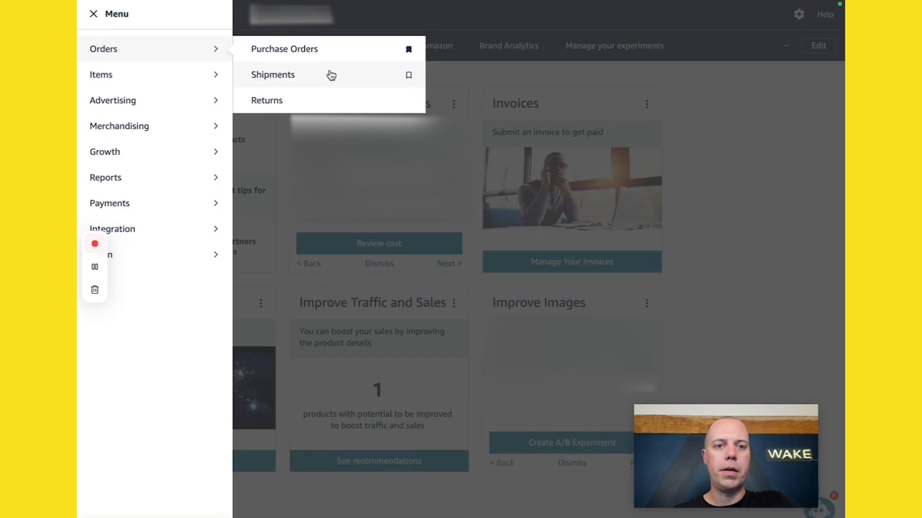
click(287, 80)
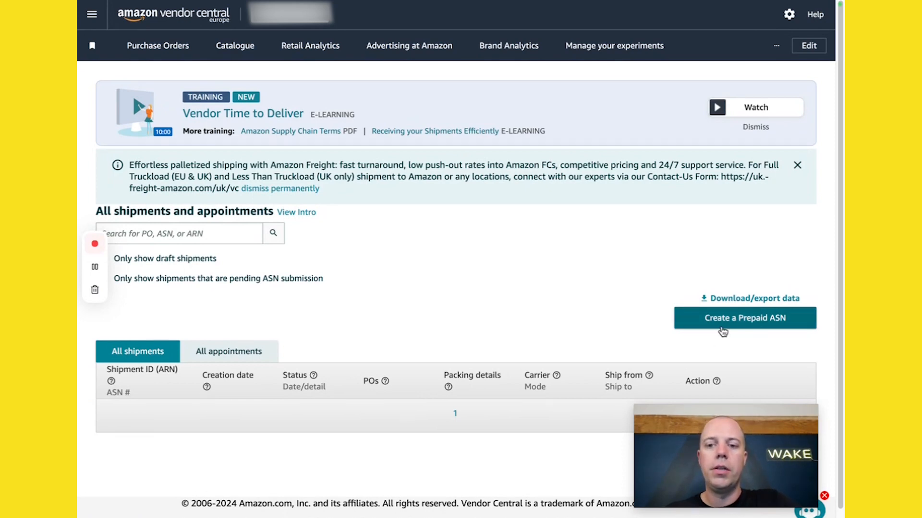
click(751, 324)
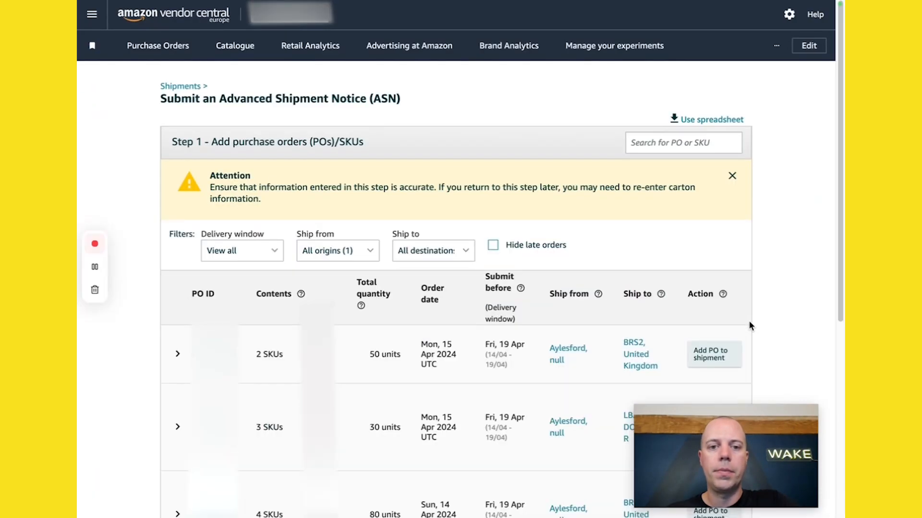
Step: Scroll through the purchase orders listed in step 1 to review their contents, dates and destinations
scroll(752, 321, down, 2)
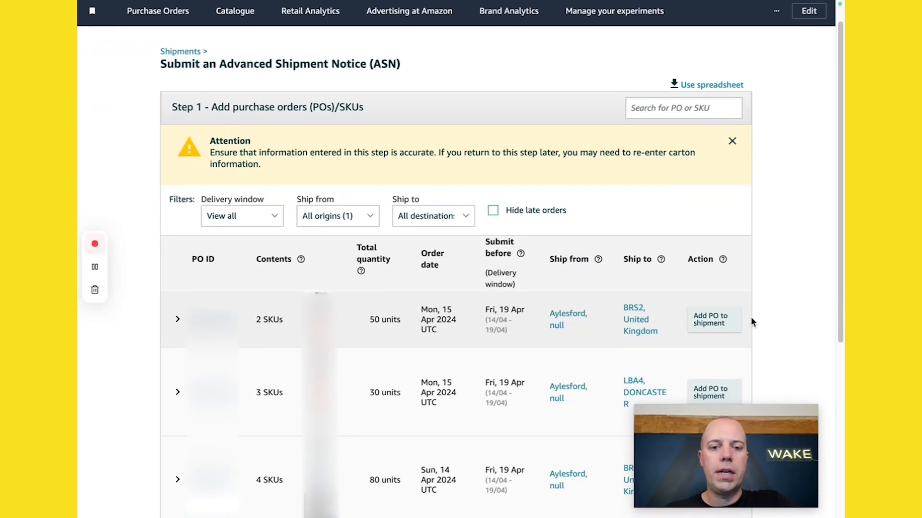
scroll(774, 324, down, 2)
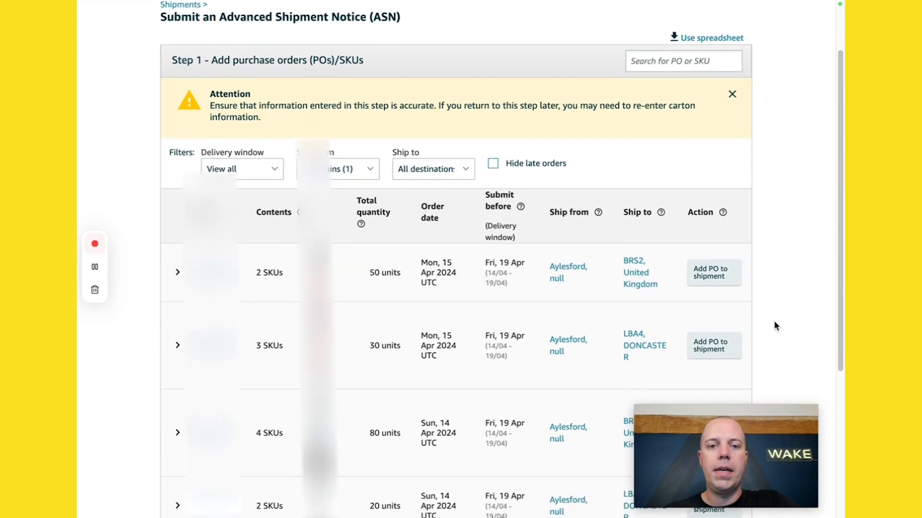
scroll(775, 326, down, 1)
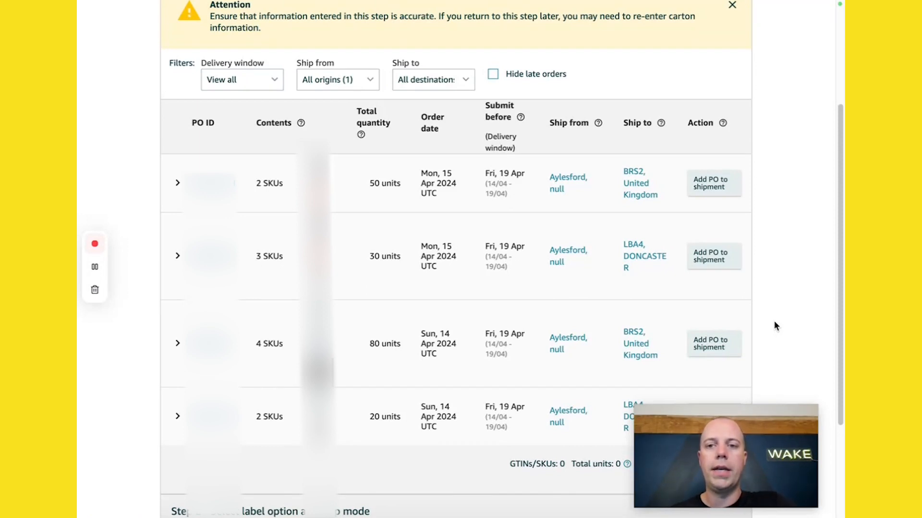
scroll(765, 227, down, 2)
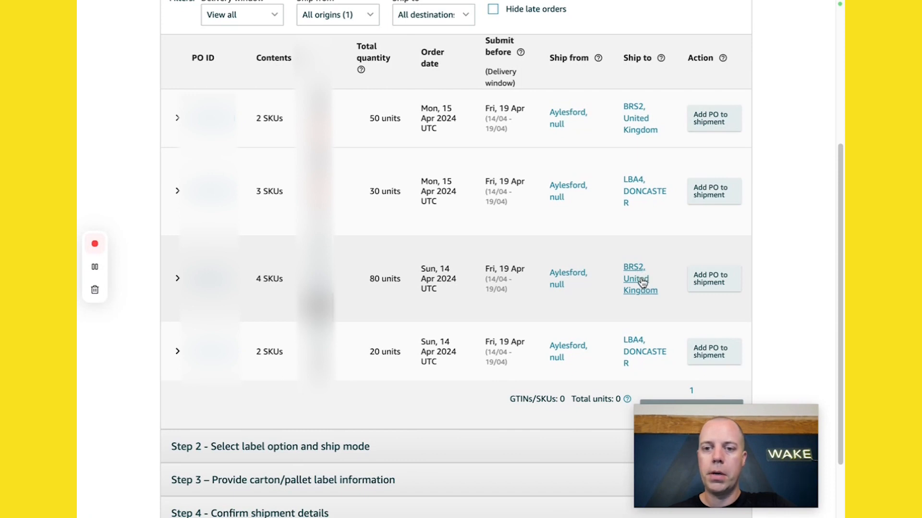
scroll(643, 282, down, 1)
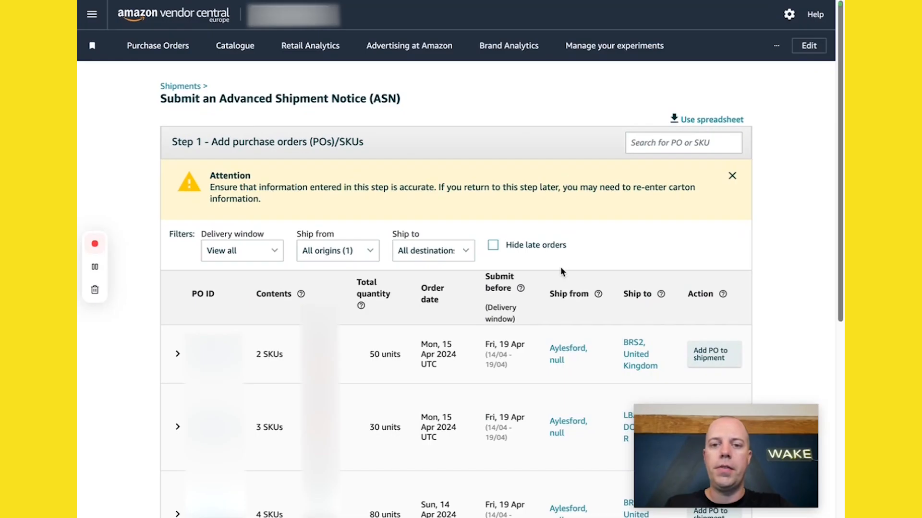
click(788, 16)
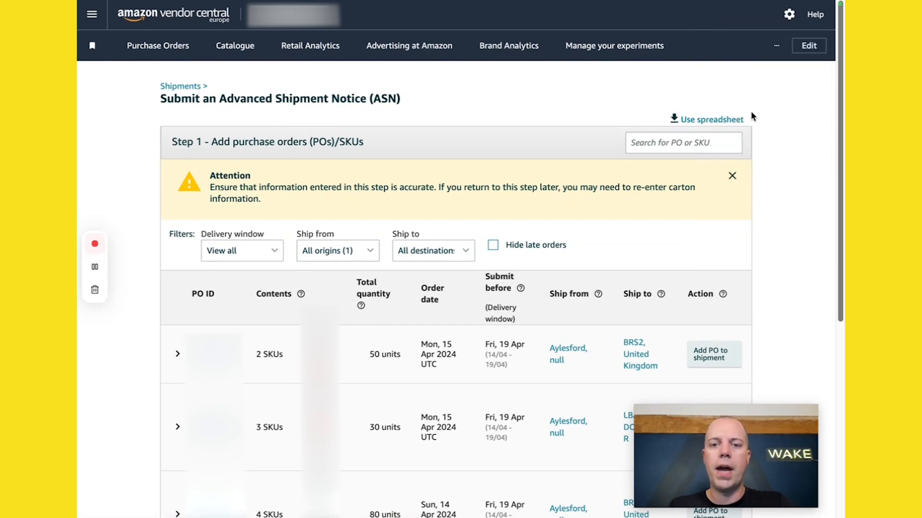
scroll(799, 134, down, 2)
scroll(799, 130, down, 3)
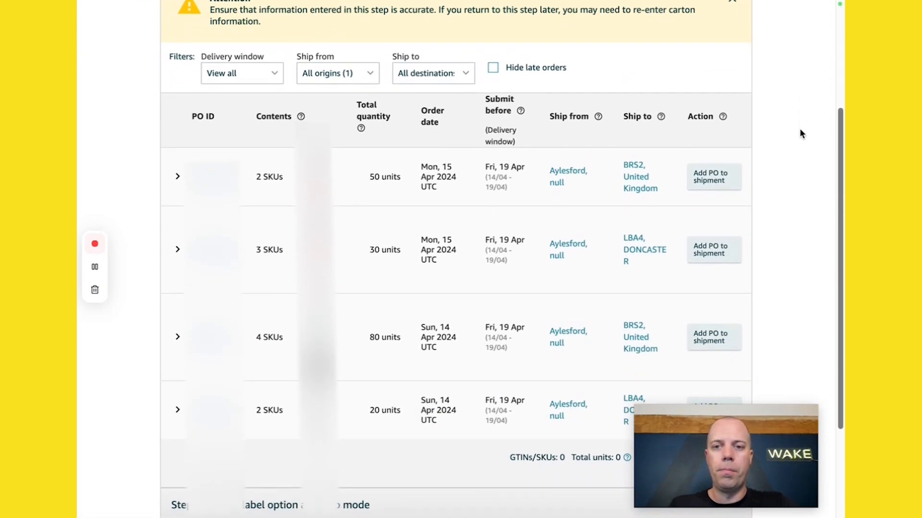
scroll(800, 132, down, 1)
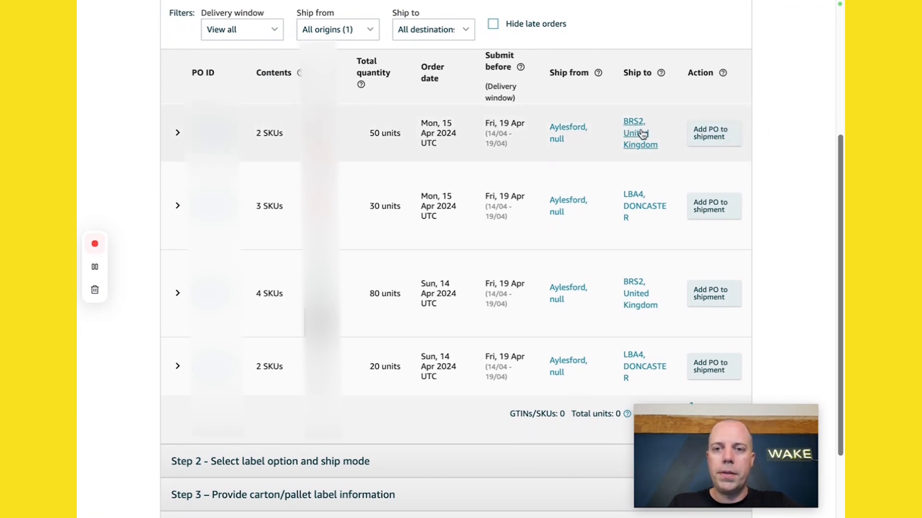
Step: Add both purchase orders shipping to BRS2, United Kingdom to the shipment and continue to step 2
click(722, 139)
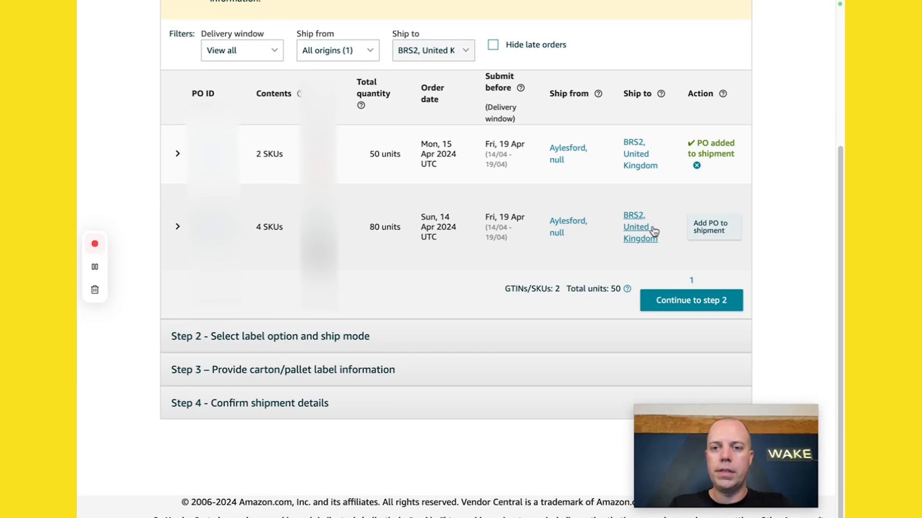
click(716, 230)
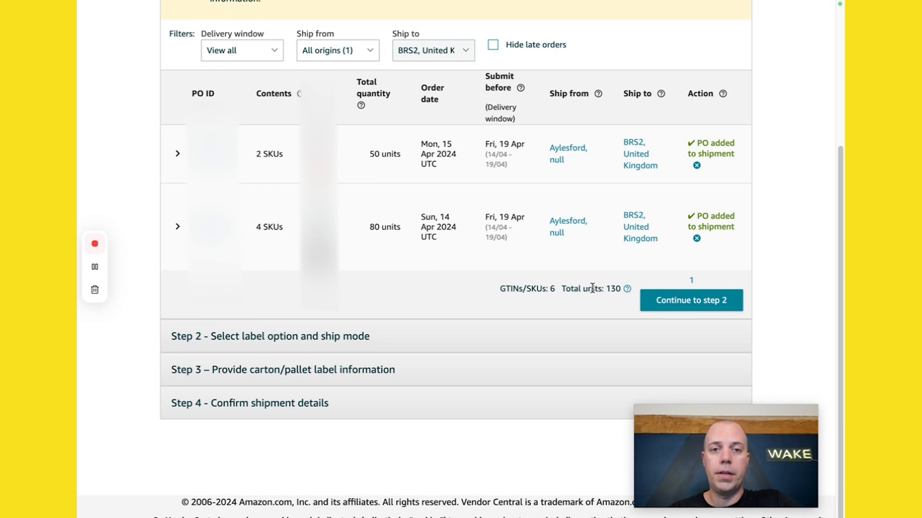
click(682, 306)
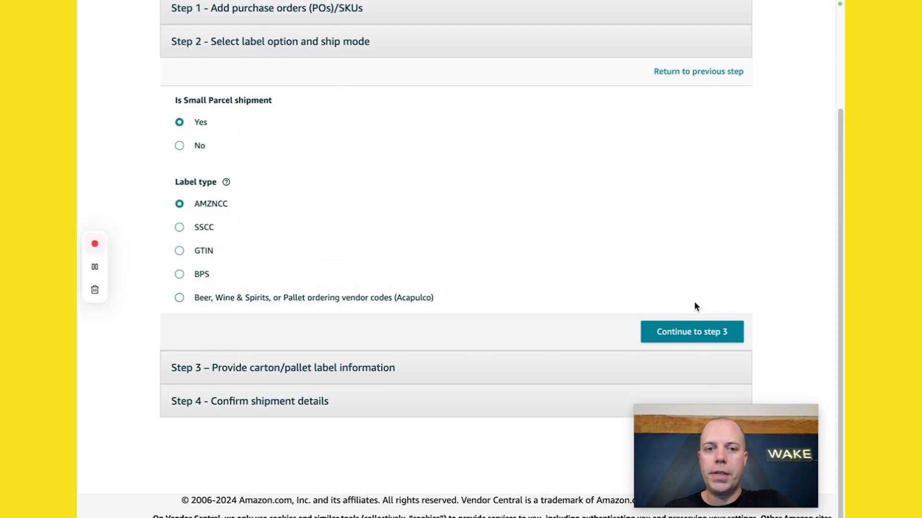
Step: Keep Small Parcel shipment set to Yes with the AMZNCC label type and continue to step 3
scroll(682, 297, up, 1)
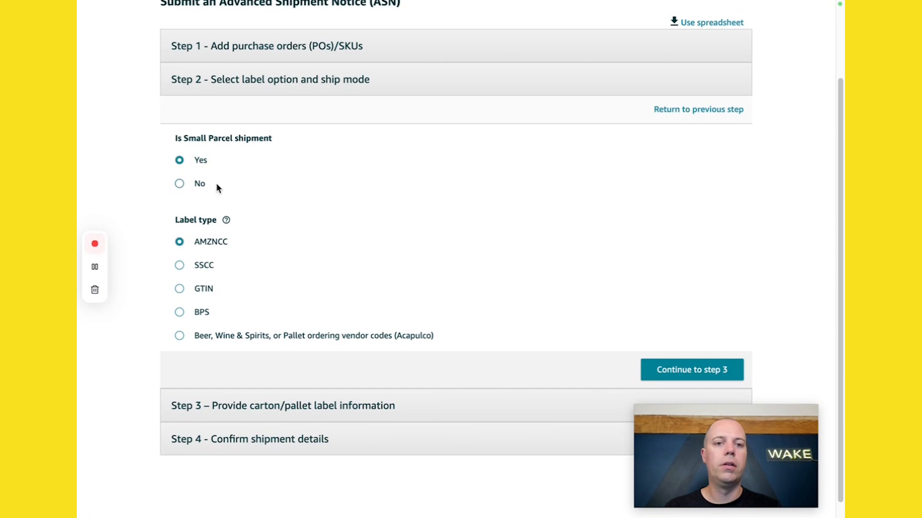
click(196, 189)
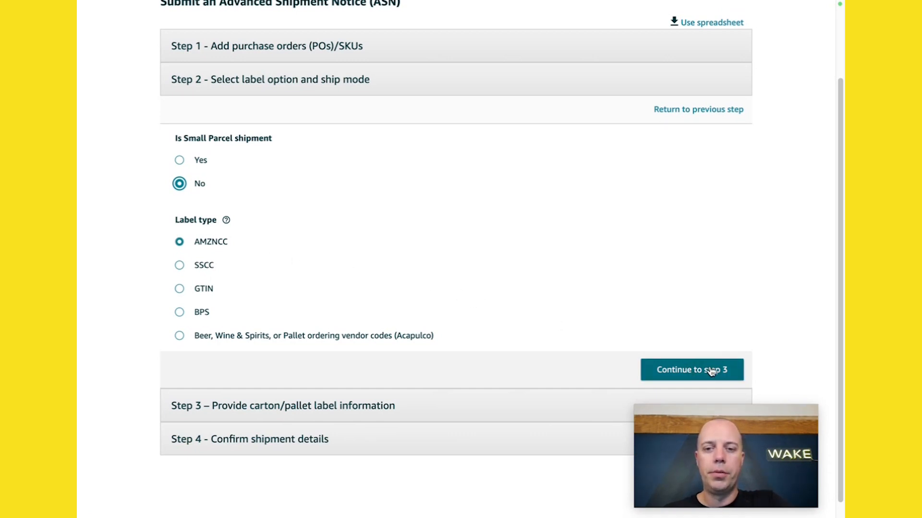
click(179, 160)
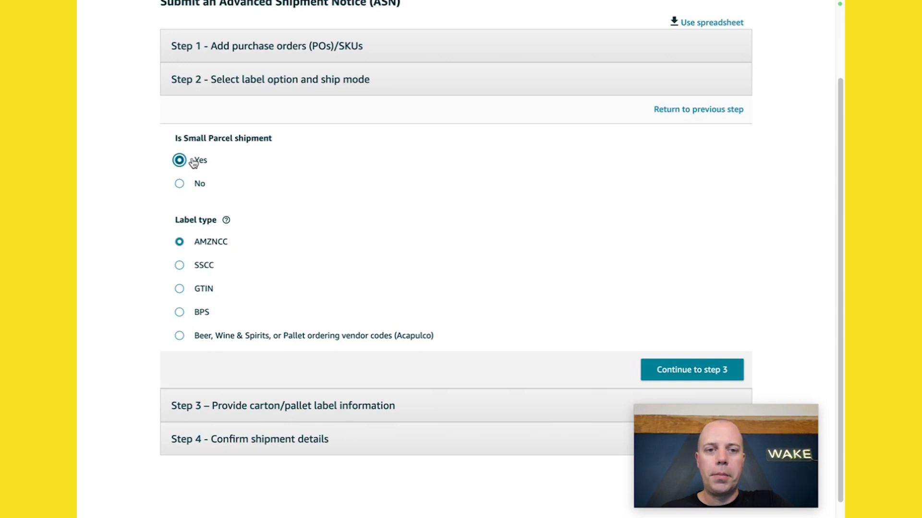
click(700, 369)
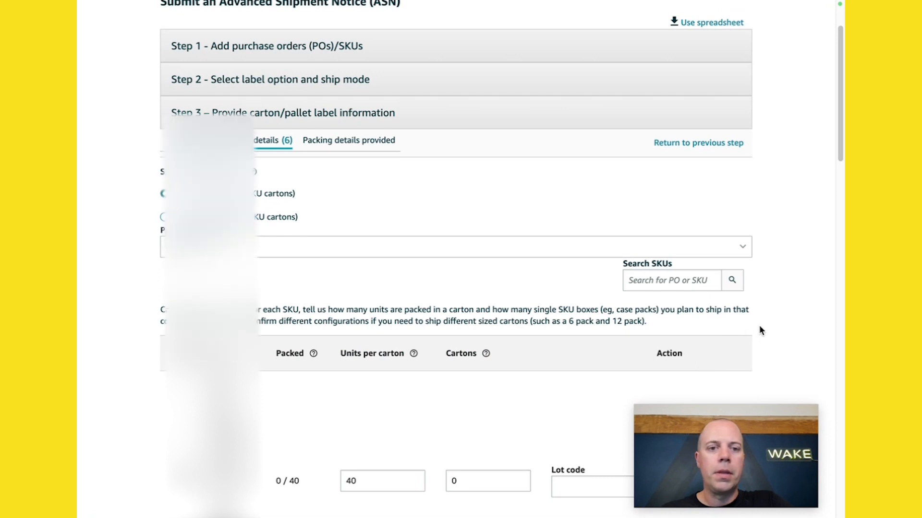
Step: Set the carton count to 1 for the first two SKUs in the case pack list
scroll(783, 325, down, 2)
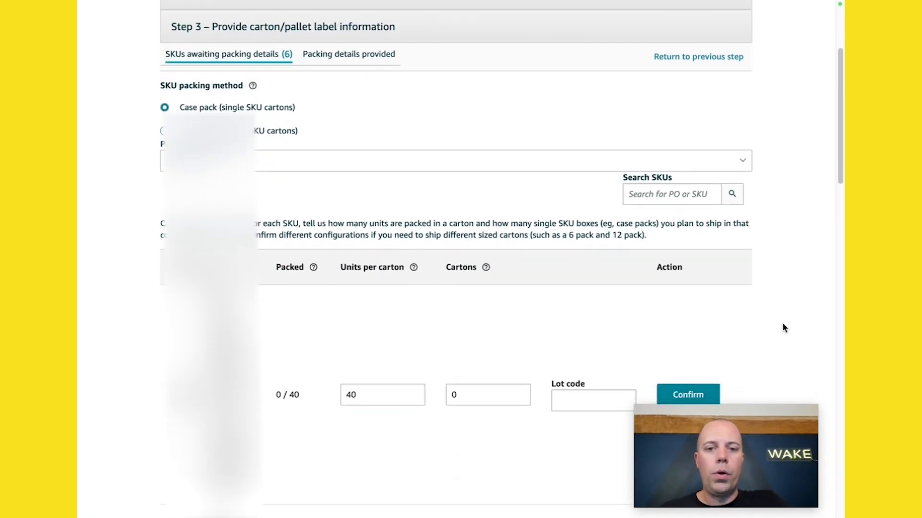
scroll(784, 328, down, 3)
scroll(783, 327, down, 2)
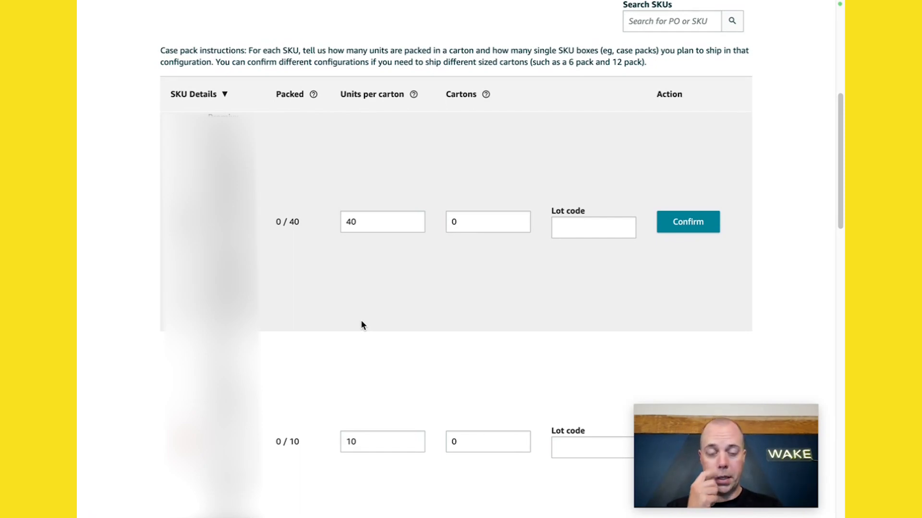
double_click(479, 220)
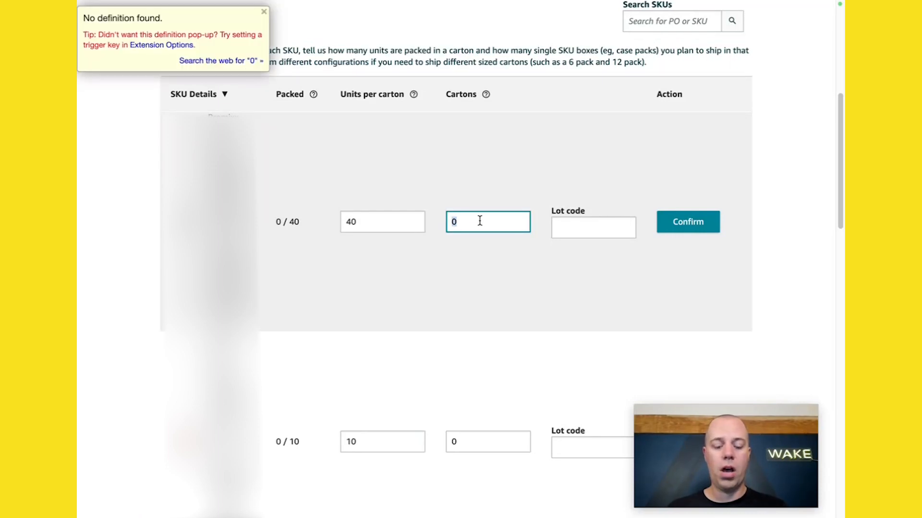
double_click(479, 221)
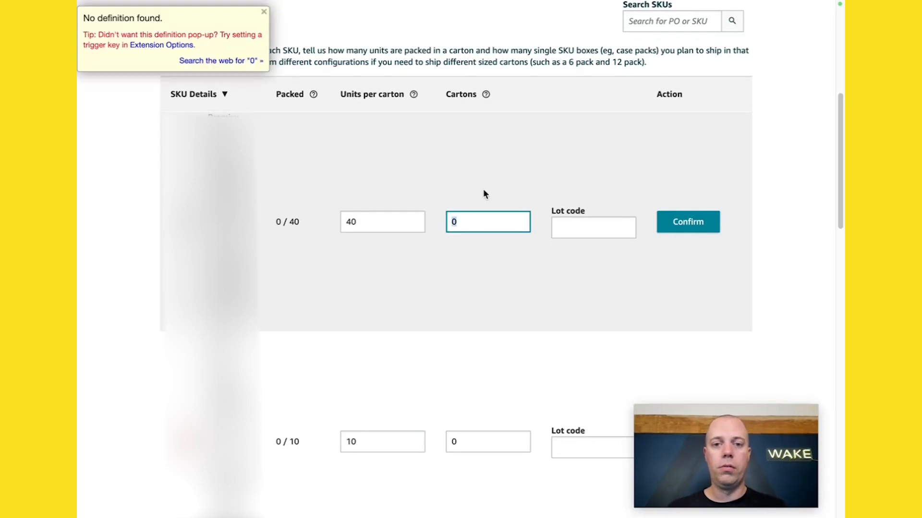
click(482, 189)
click(459, 224)
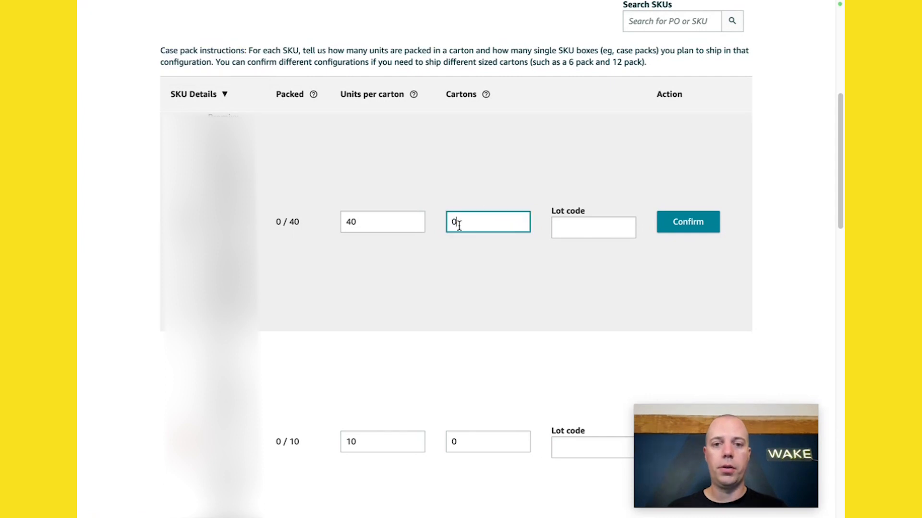
click(473, 181)
scroll(530, 238, down, 1)
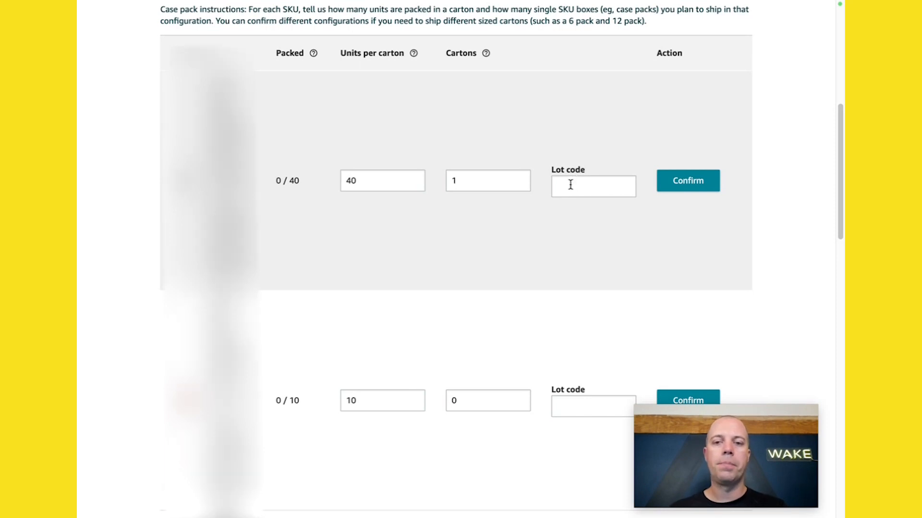
scroll(568, 192, down, 1)
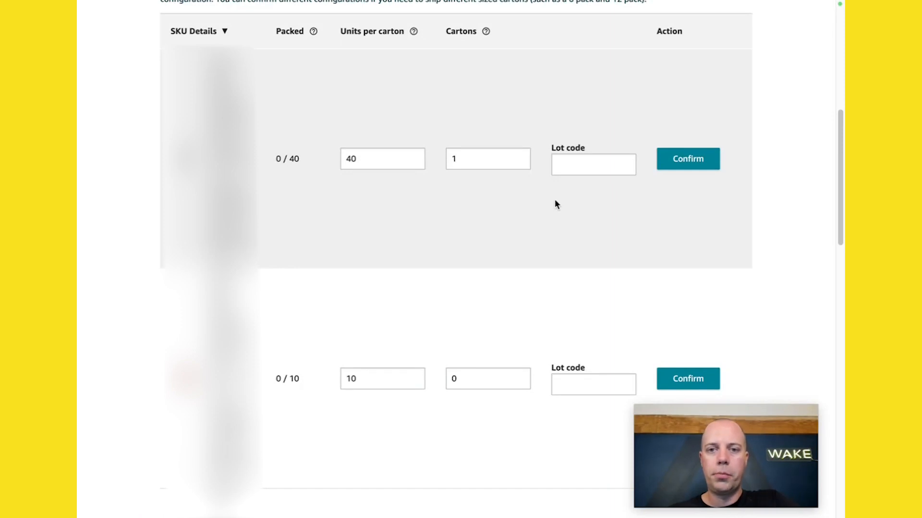
scroll(552, 201, down, 3)
click(499, 255)
double_click(499, 255)
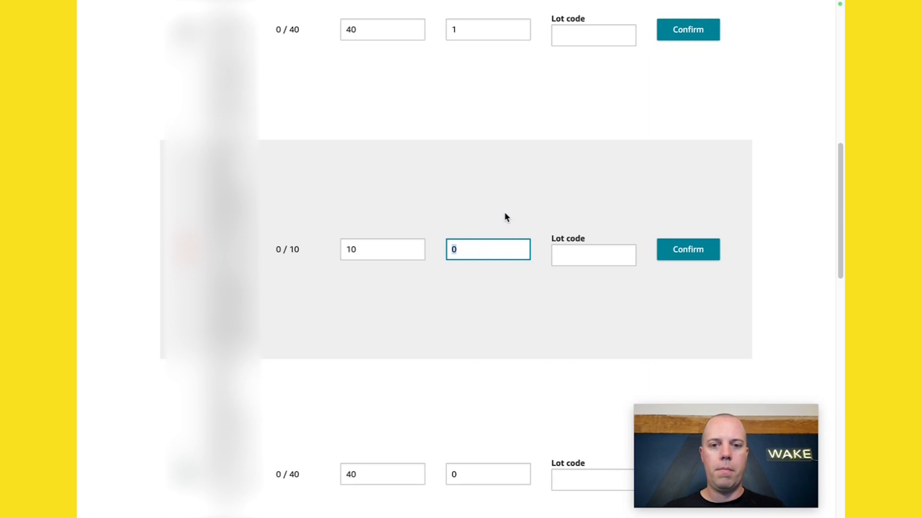
text(1)
click(460, 211)
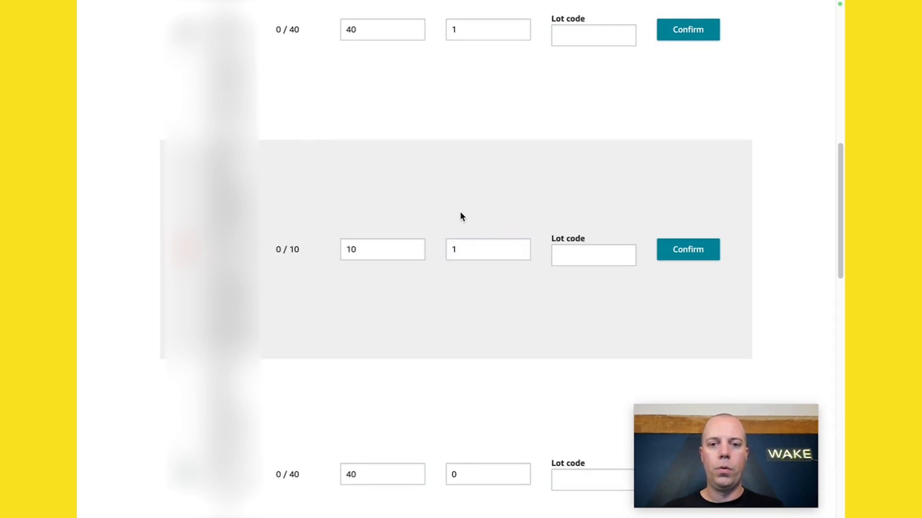
Step: Set the carton count to 1 for the remaining four SKUs and confirm all SKUs
scroll(464, 212, up, 4)
scroll(480, 260, down, 6)
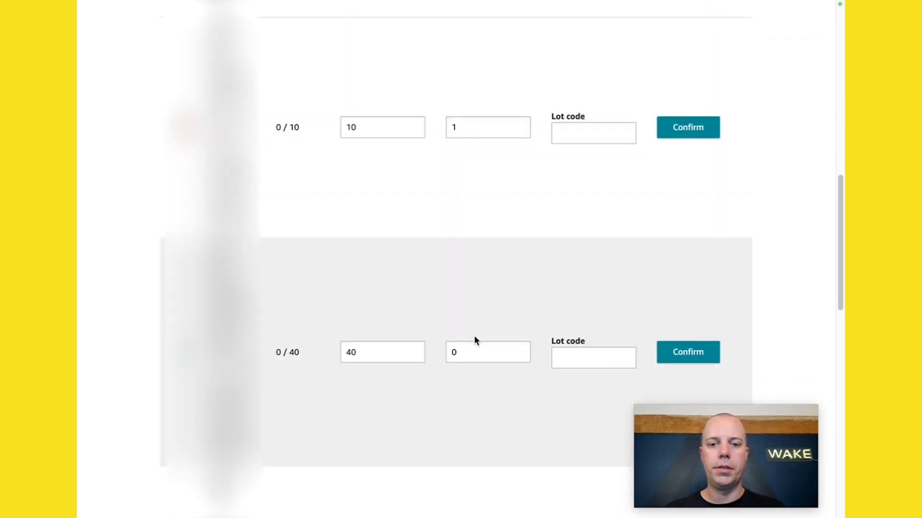
drag(468, 352, 435, 352)
text(1)
scroll(487, 319, down, 3)
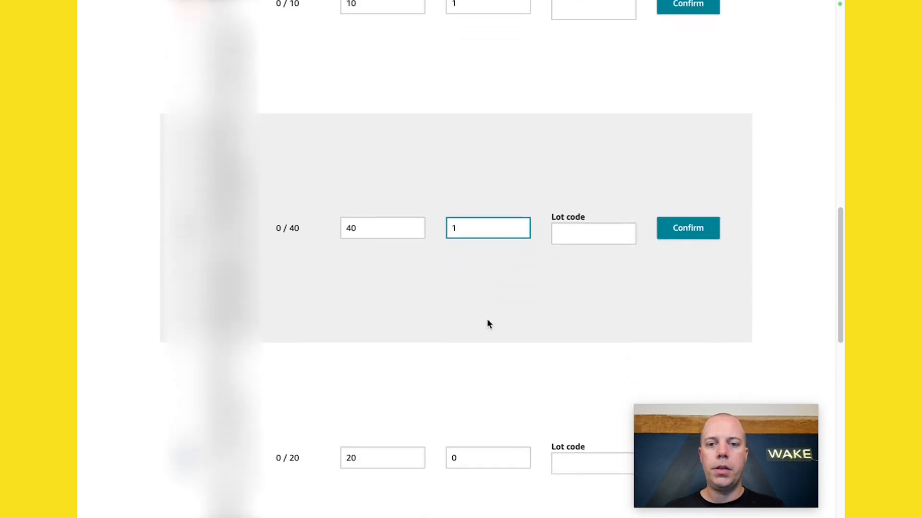
scroll(471, 330, down, 2)
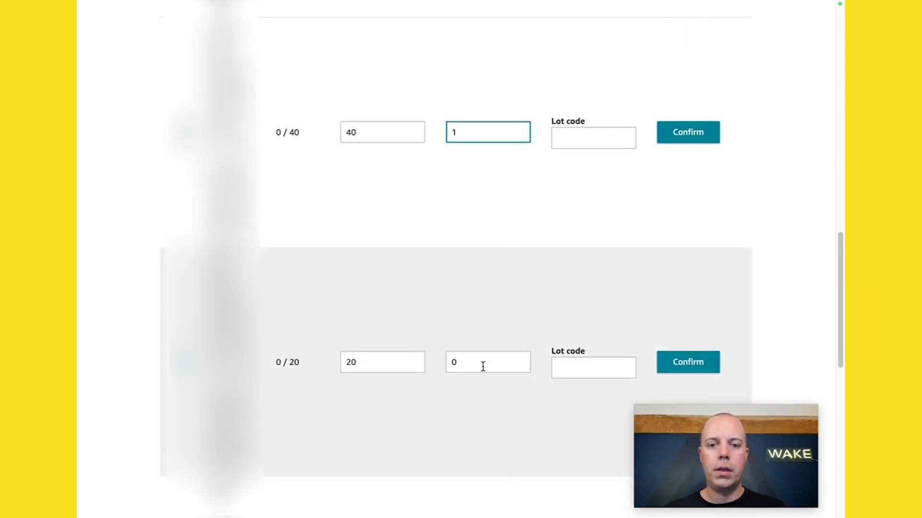
drag(482, 362, 450, 362)
text(1)
scroll(536, 264, down, 6)
double_click(473, 281)
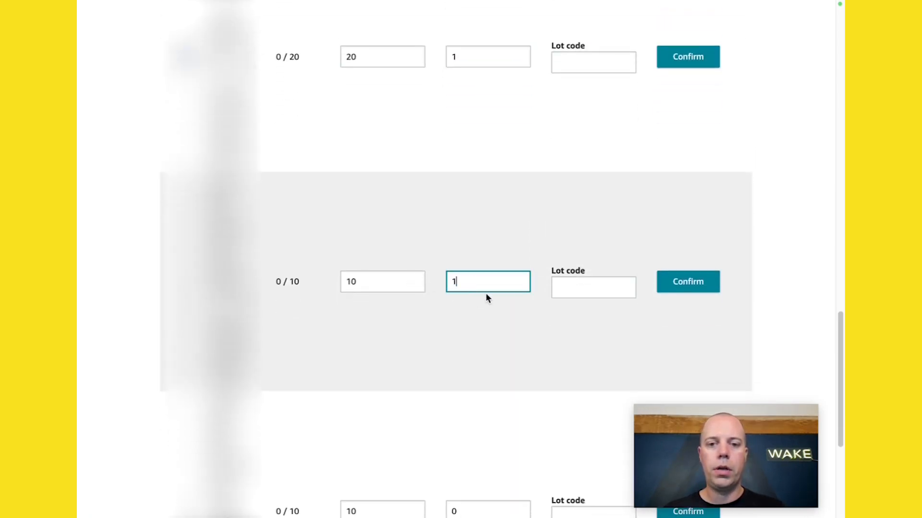
text(1)
scroll(486, 293, down, 5)
double_click(483, 310)
text(1)
scroll(499, 255, down, 3)
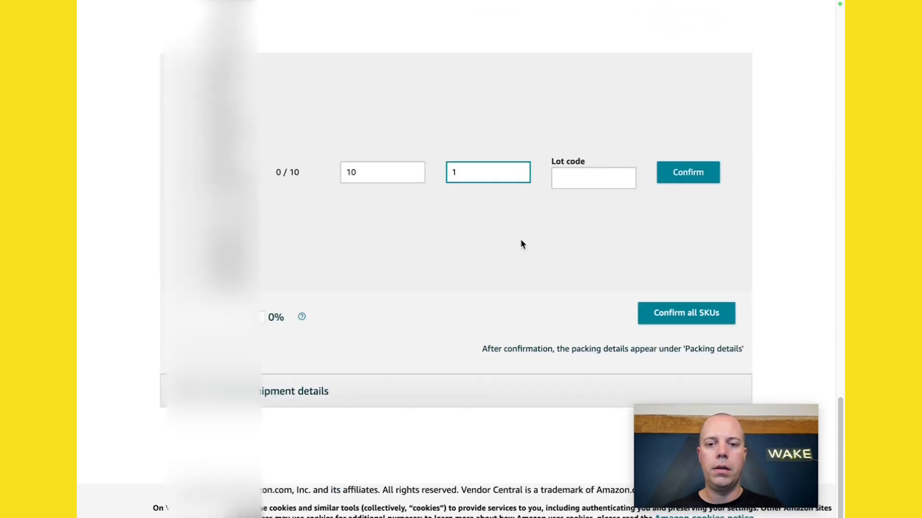
click(672, 324)
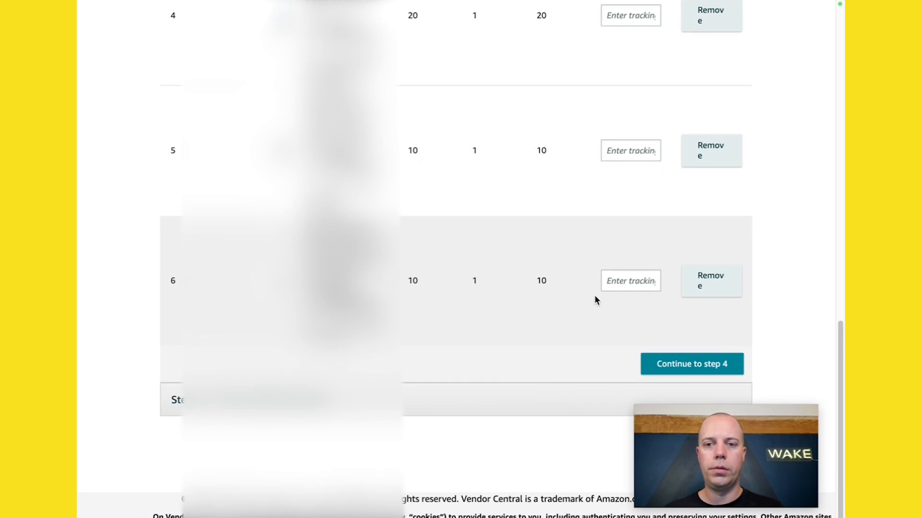
Step: Review the carton list for all six SKUs and continue to step 4
scroll(597, 172, up, 2)
scroll(595, 170, up, 7)
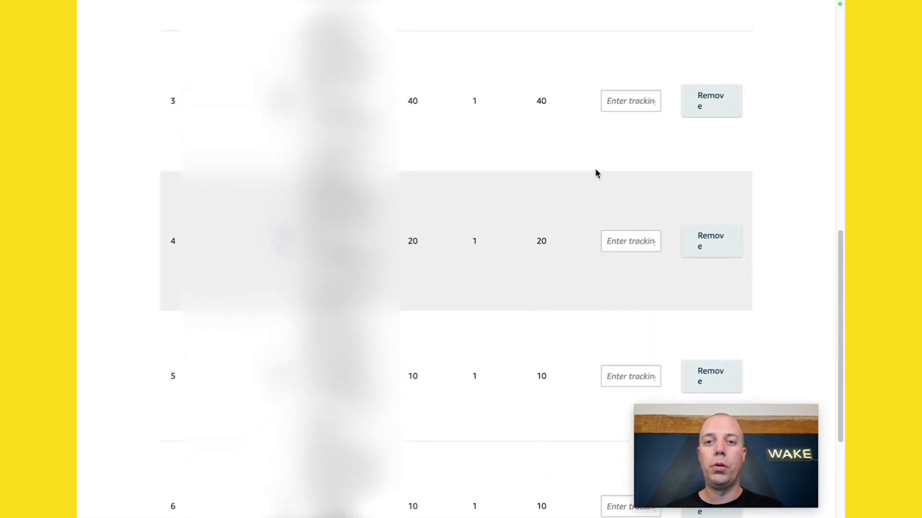
scroll(595, 168, up, 2)
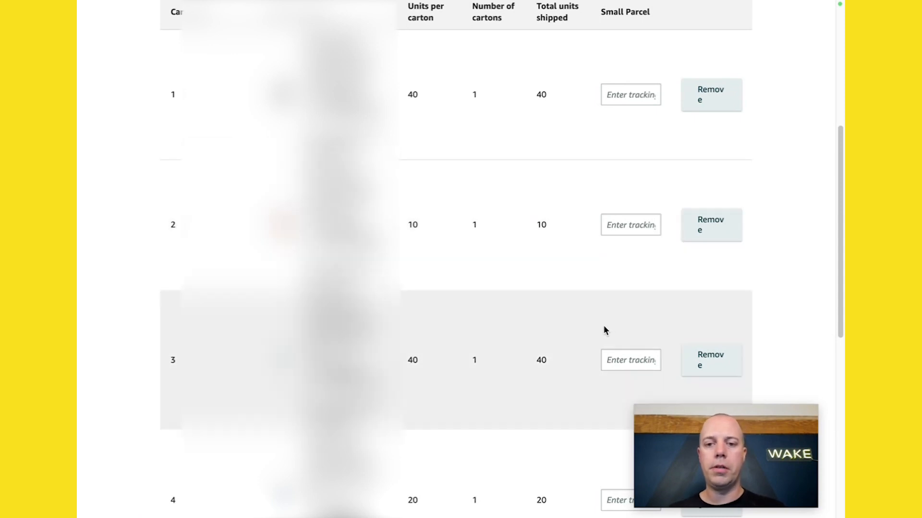
scroll(605, 331, down, 3)
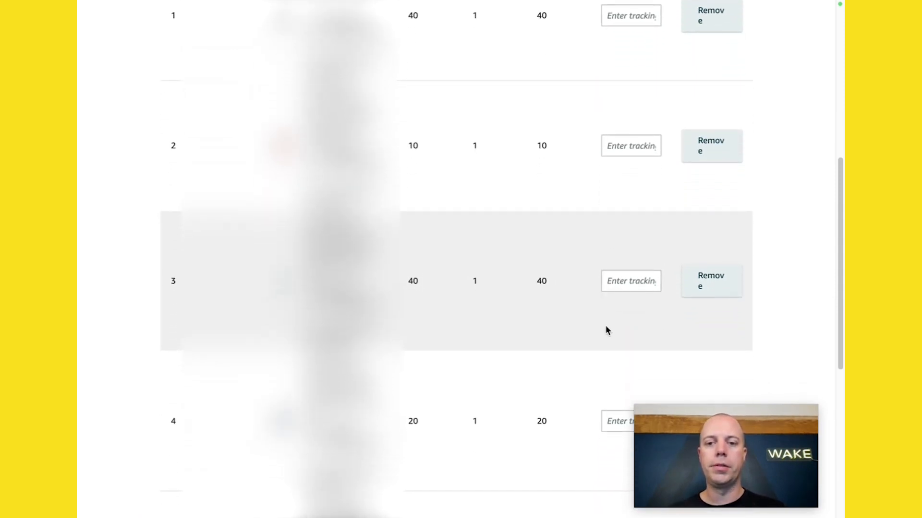
scroll(606, 330, down, 5)
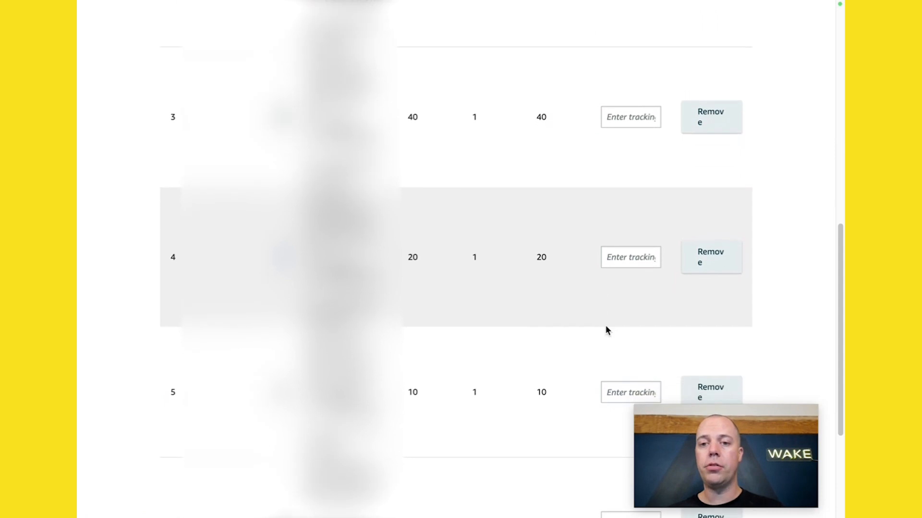
scroll(605, 330, down, 3)
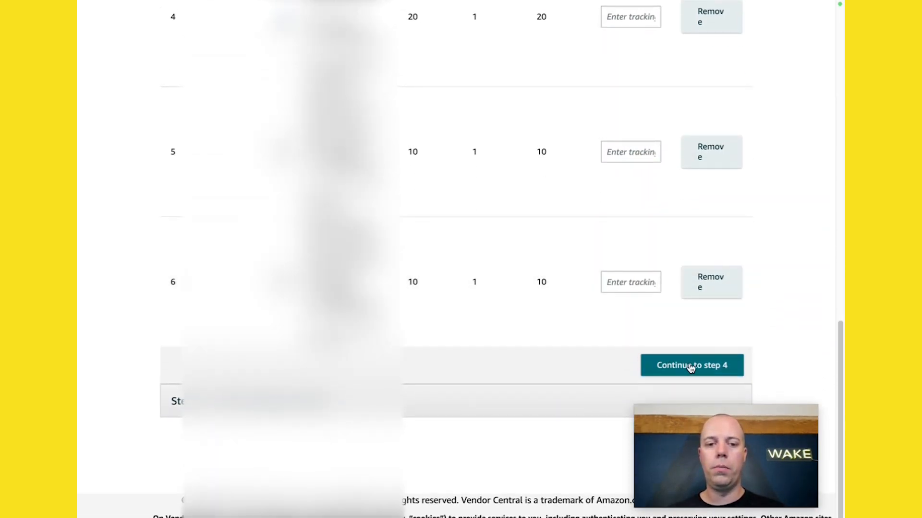
click(690, 367)
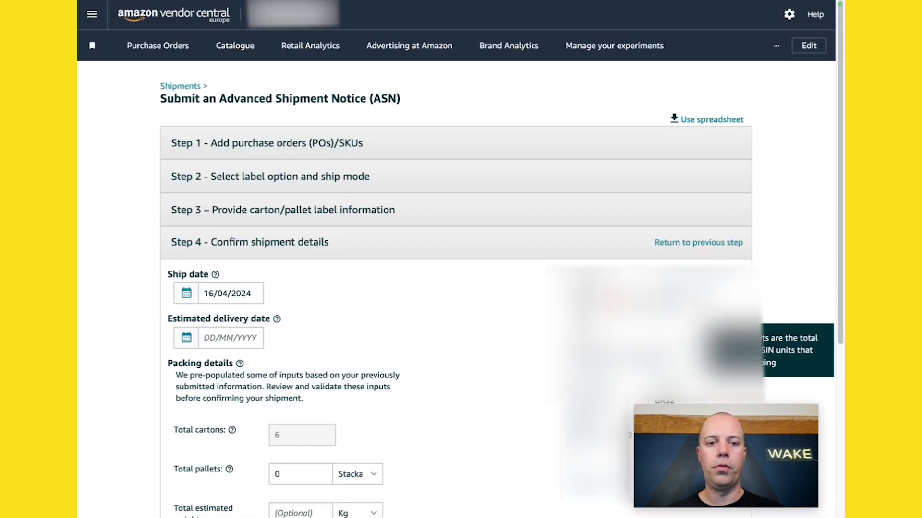
Step: Set the ship date to 17/04/2024 and the estimated delivery date to 19/04/2024
scroll(798, 260, down, 5)
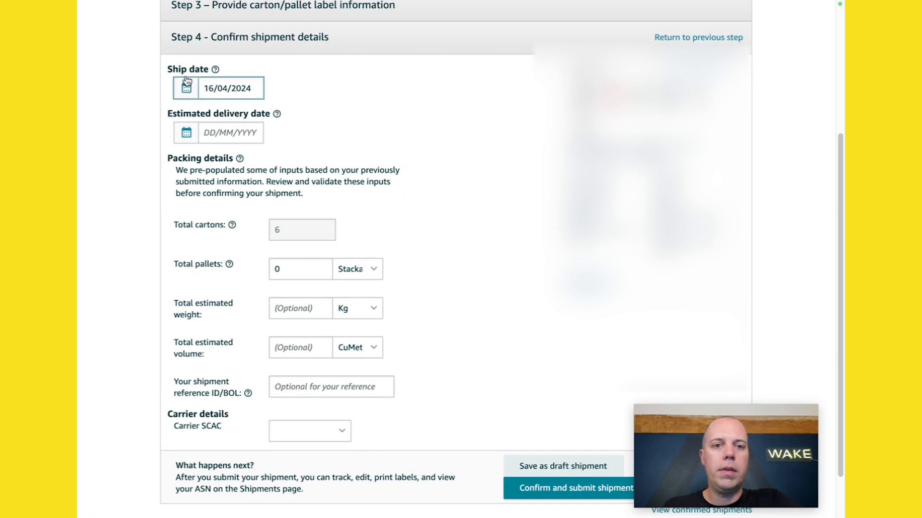
mouse_move(215, 72)
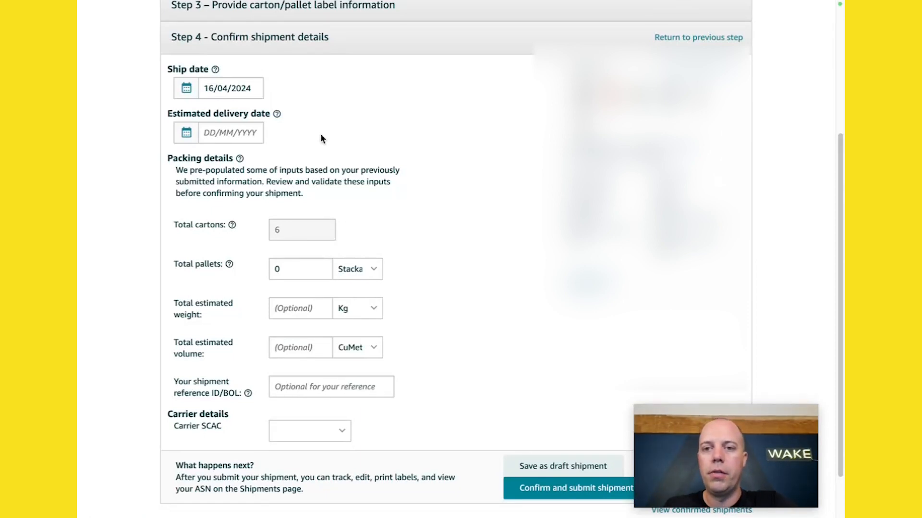
scroll(149, 144, down, 1)
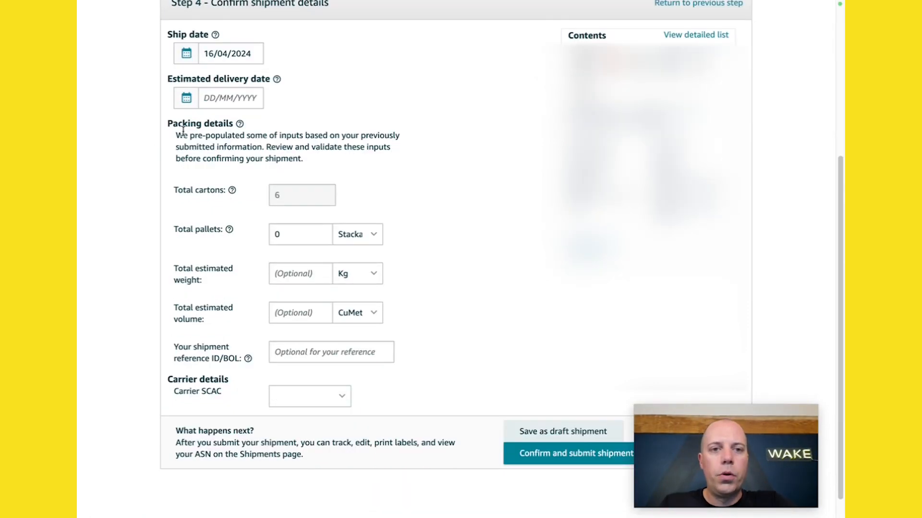
click(209, 54)
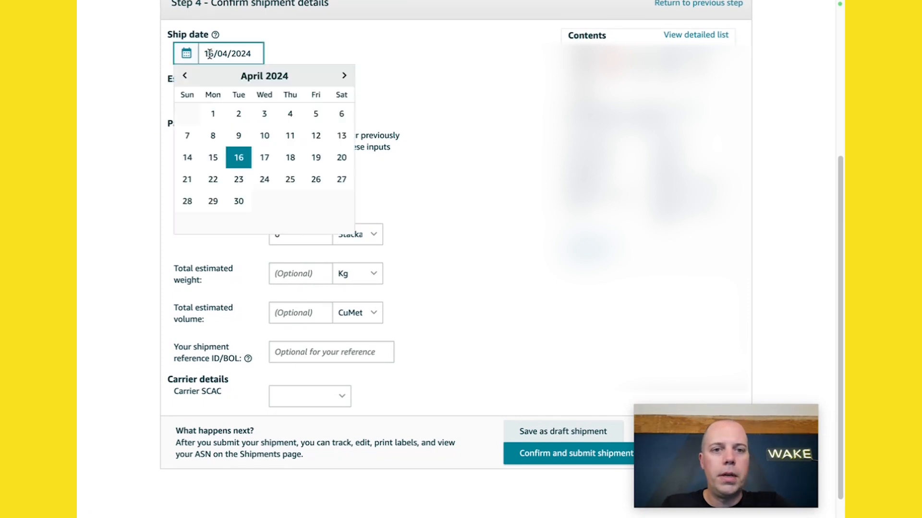
click(264, 157)
click(209, 100)
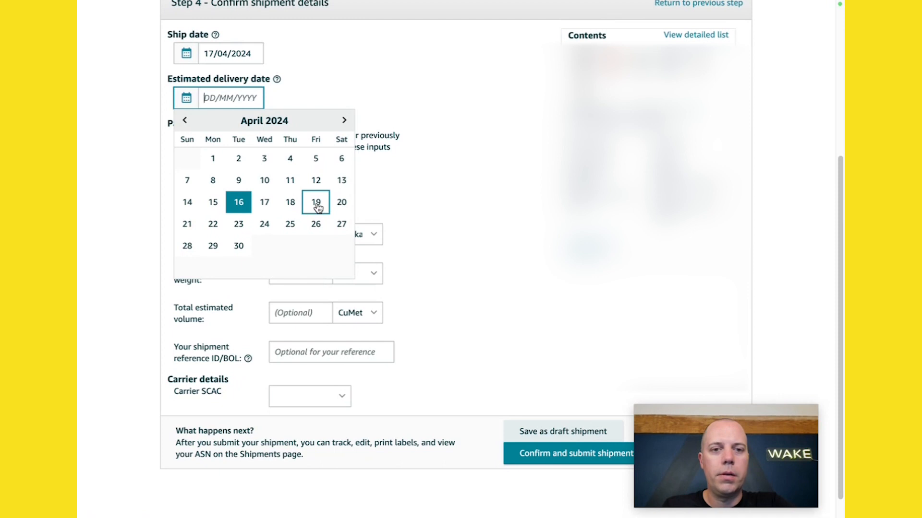
click(316, 202)
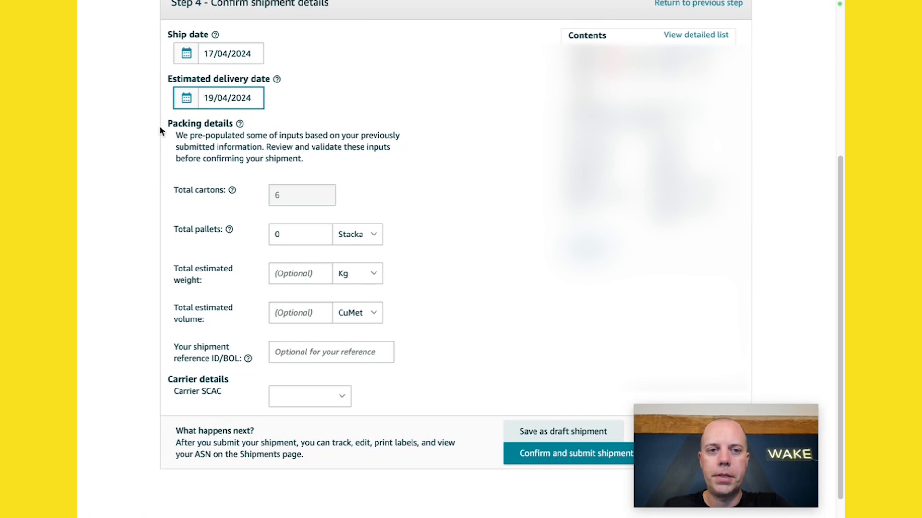
scroll(161, 129, down, 1)
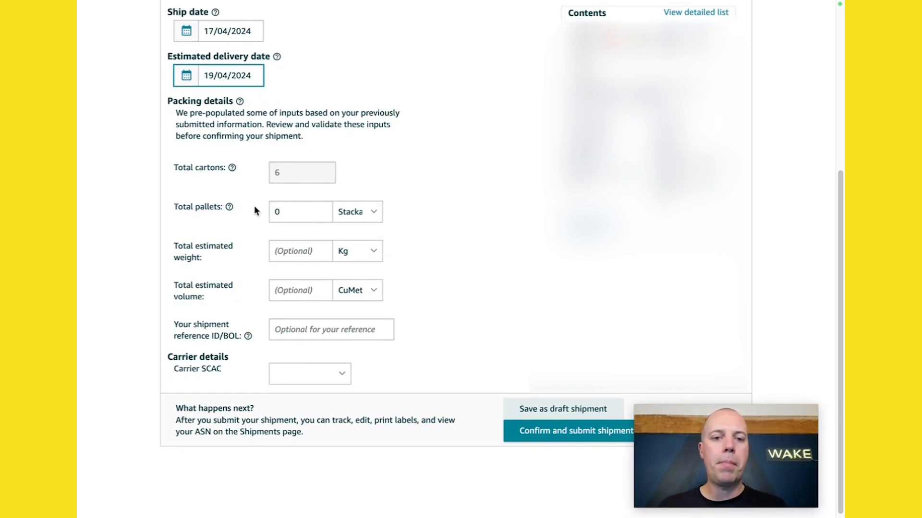
click(358, 216)
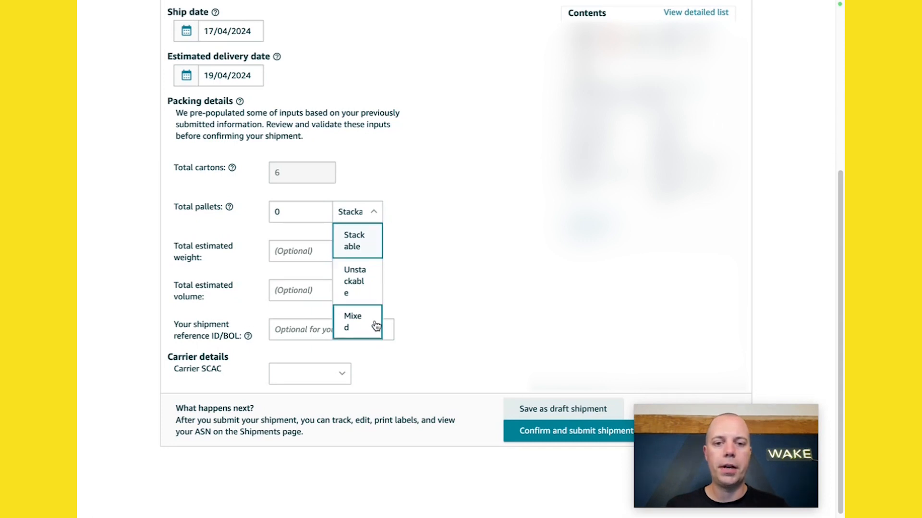
click(404, 237)
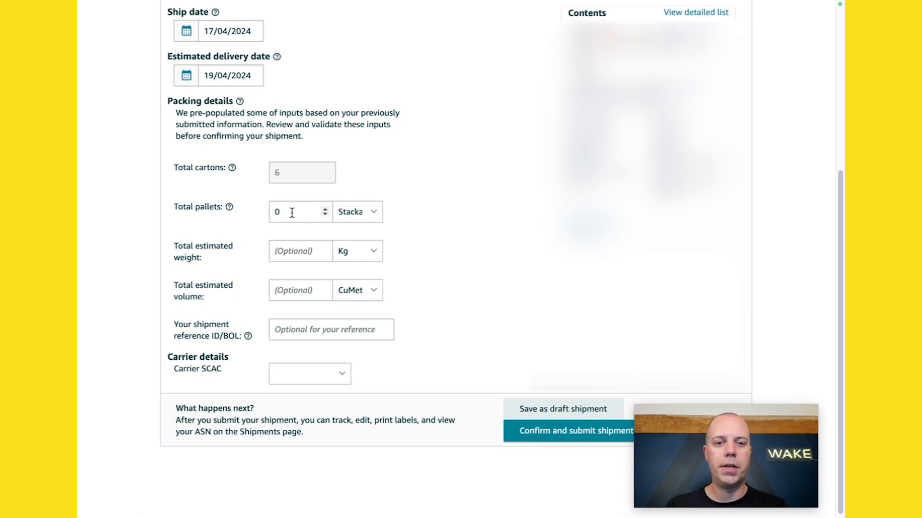
Step: Set the Carrier SCAC to DPSTD - DP DE STANDARD
scroll(480, 268, down, 1)
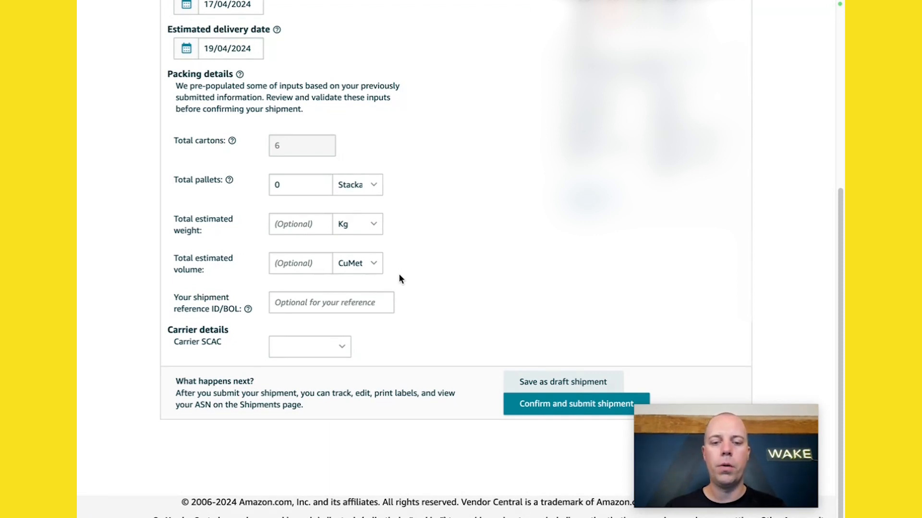
scroll(422, 287, down, 1)
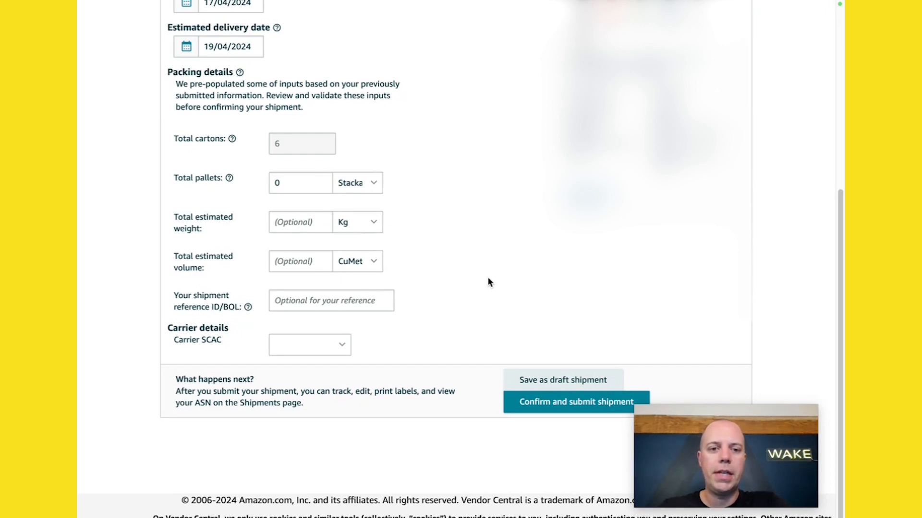
mouse_move(245, 307)
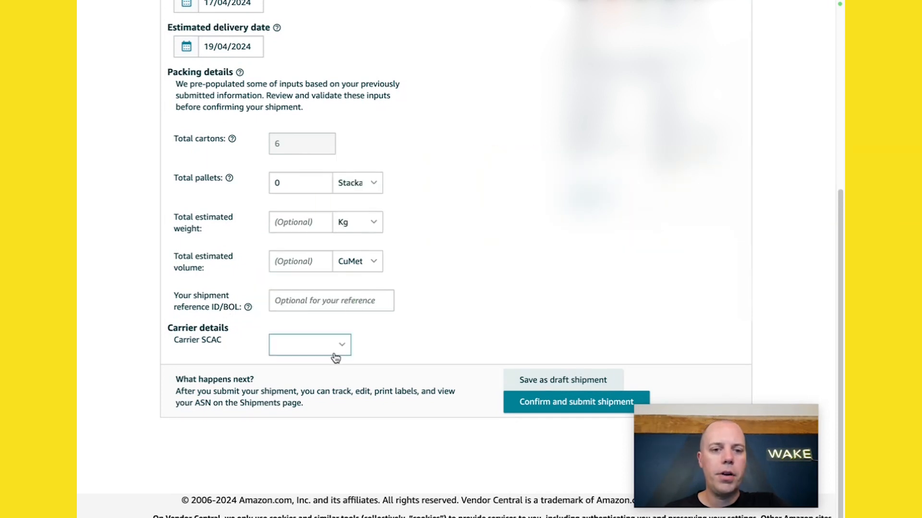
click(332, 351)
click(332, 351)
scroll(332, 297, down, 5)
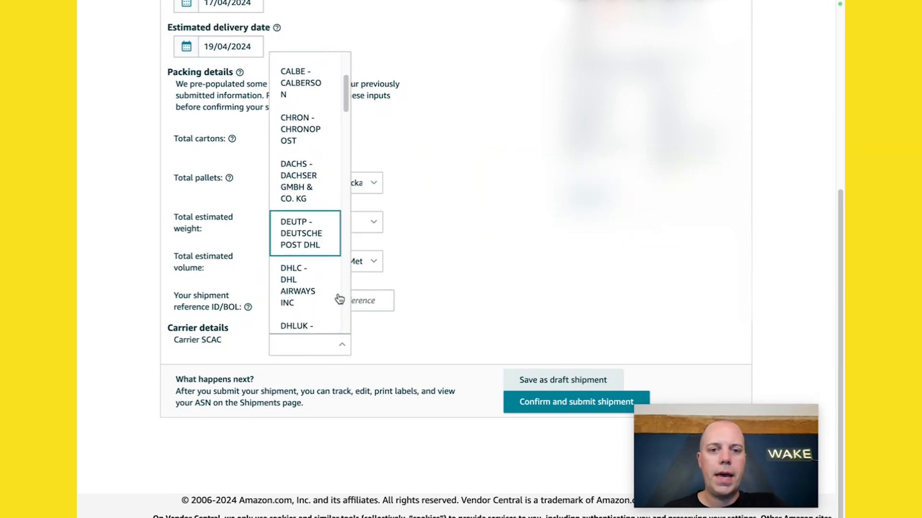
scroll(345, 110, down, 8)
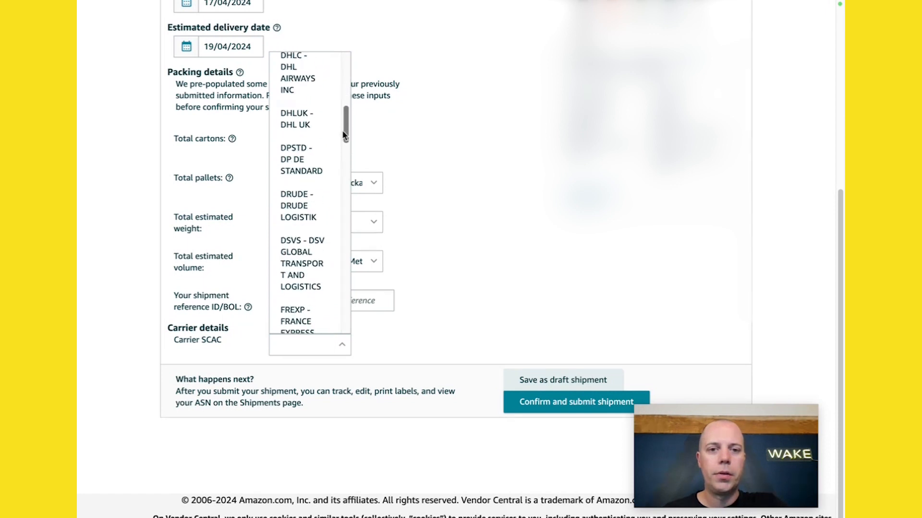
drag(340, 159, 360, 133)
click(780, 63)
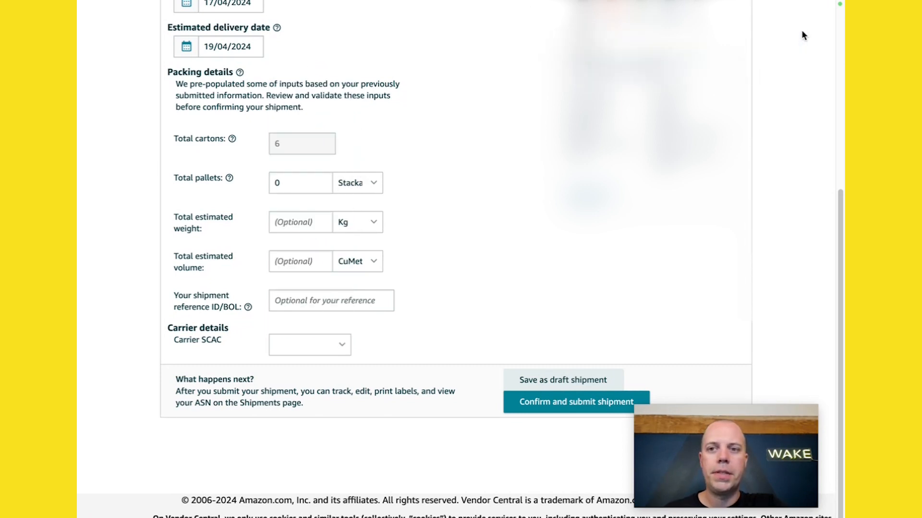
click(339, 338)
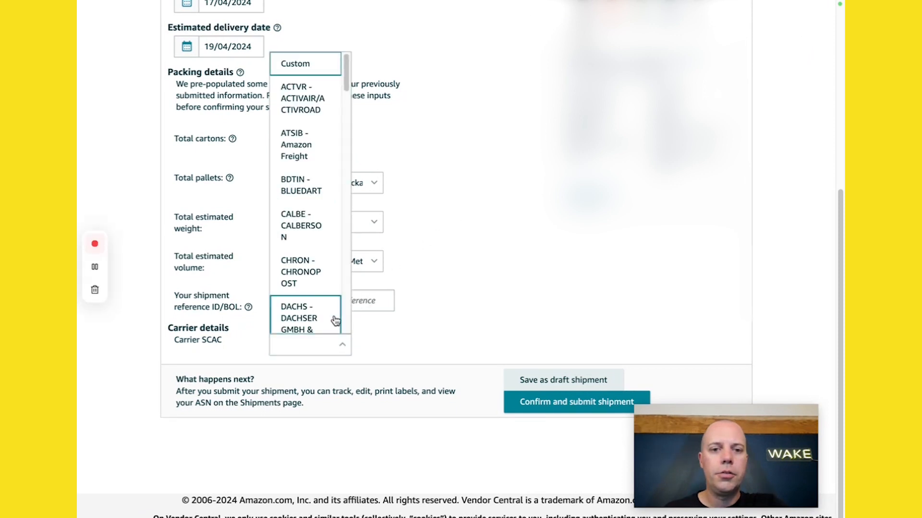
scroll(329, 198, down, 5)
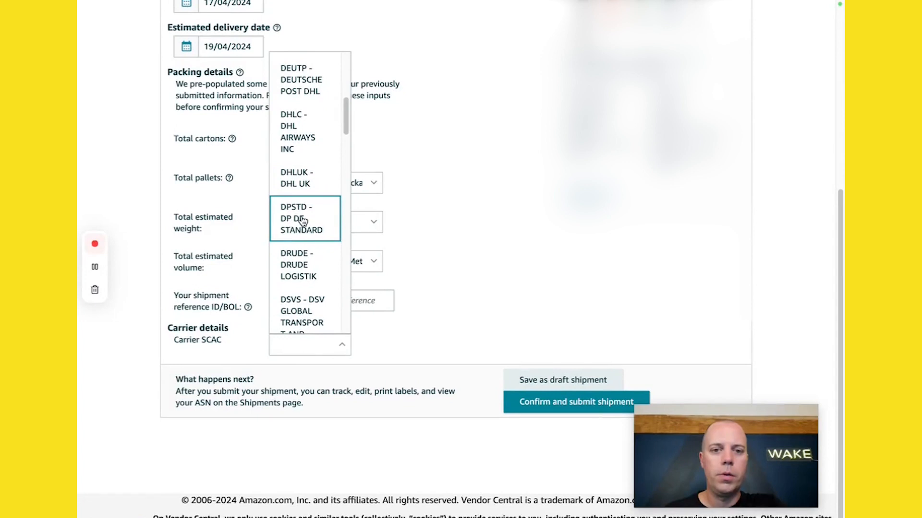
click(291, 220)
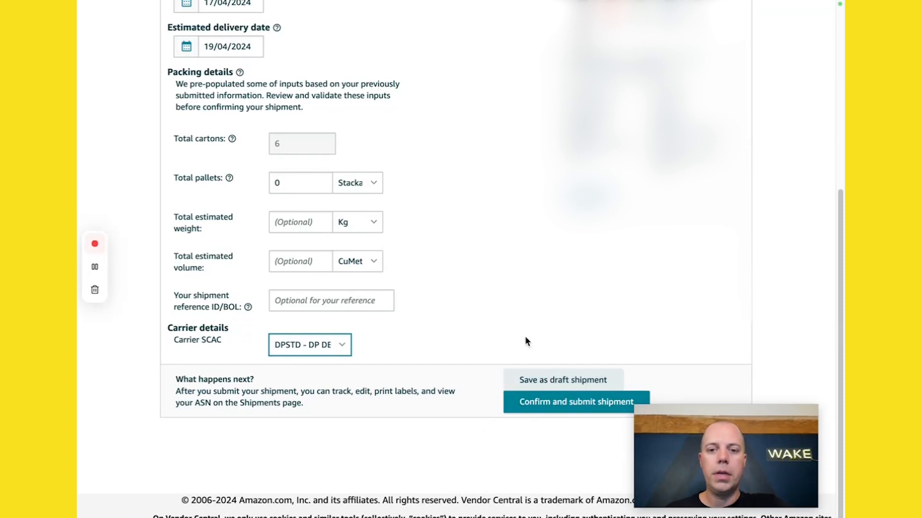
Step: Confirm and submit the shipment
scroll(523, 339, up, 1)
scroll(523, 341, down, 1)
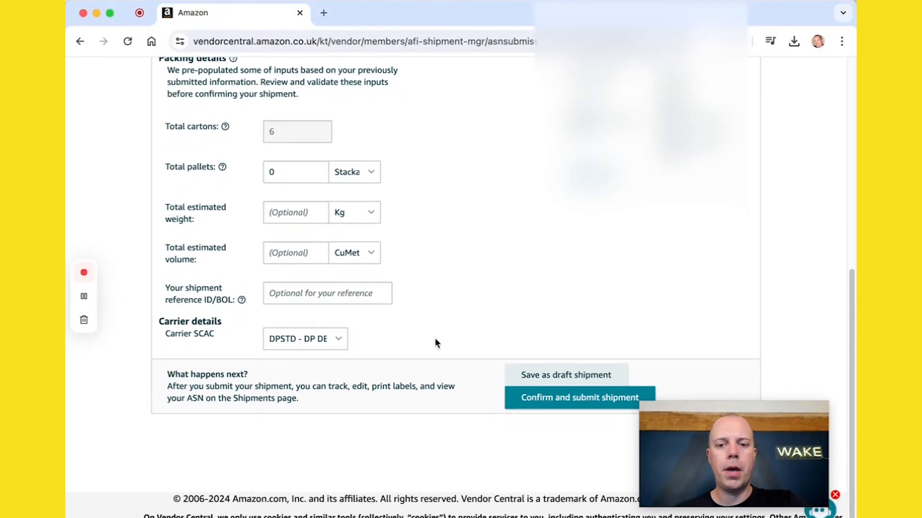
click(545, 403)
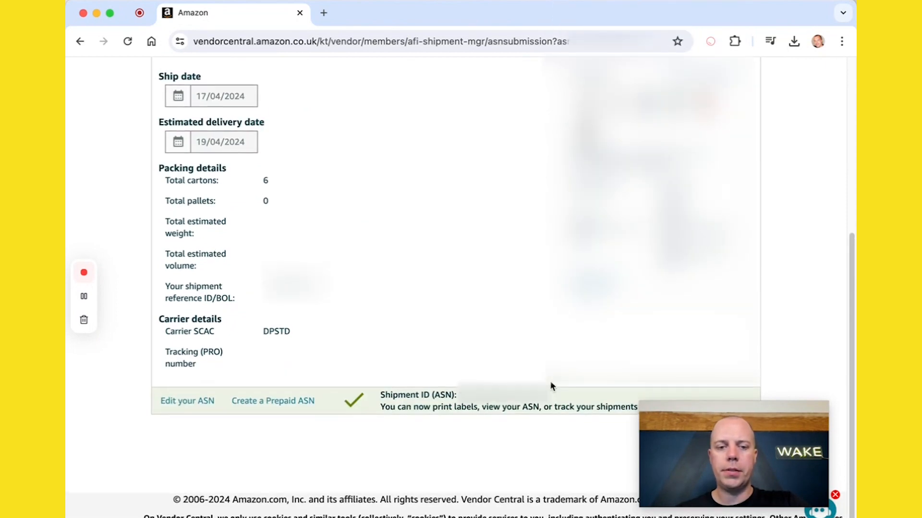
Step: Select the shipment ID number shown in the confirmation message
drag(703, 425, 703, 272)
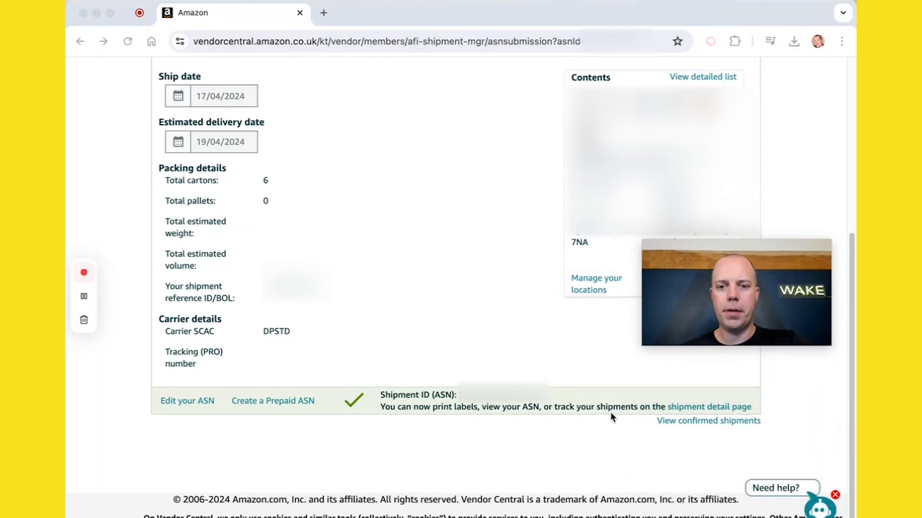
click(605, 447)
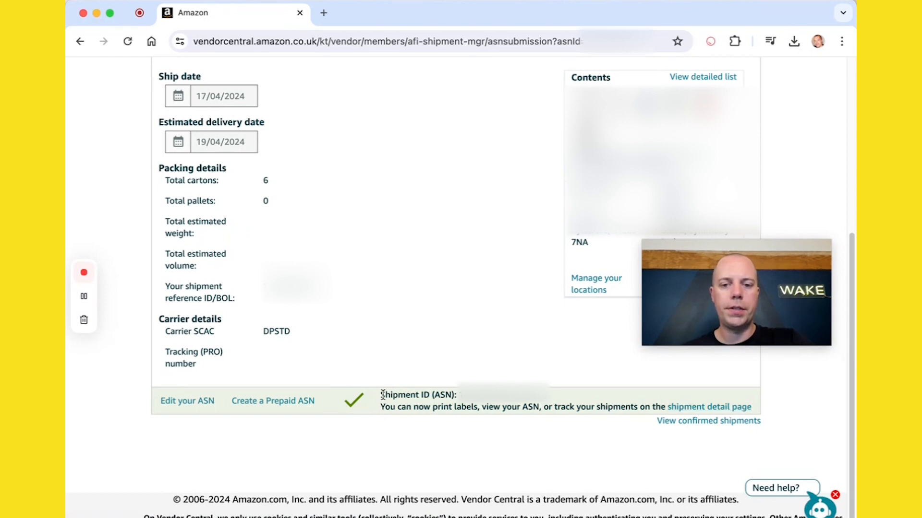
drag(380, 396, 455, 396)
click(455, 397)
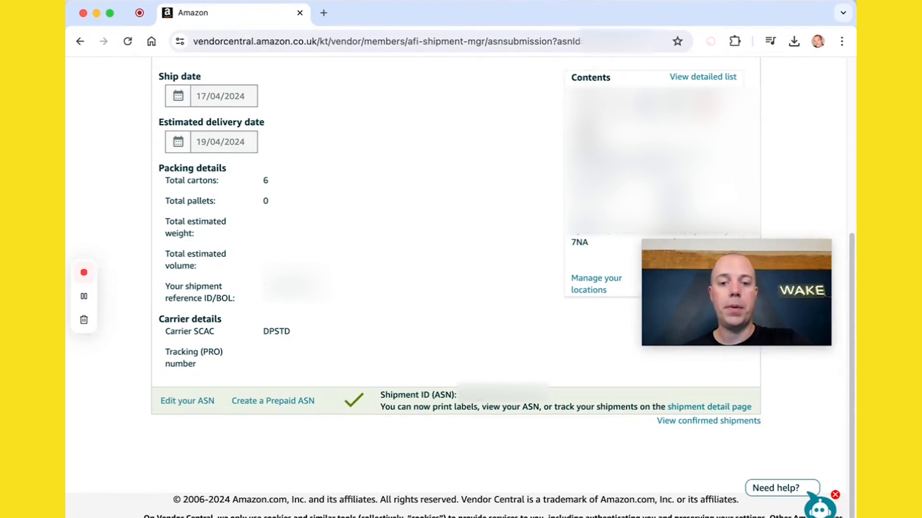
click(487, 396)
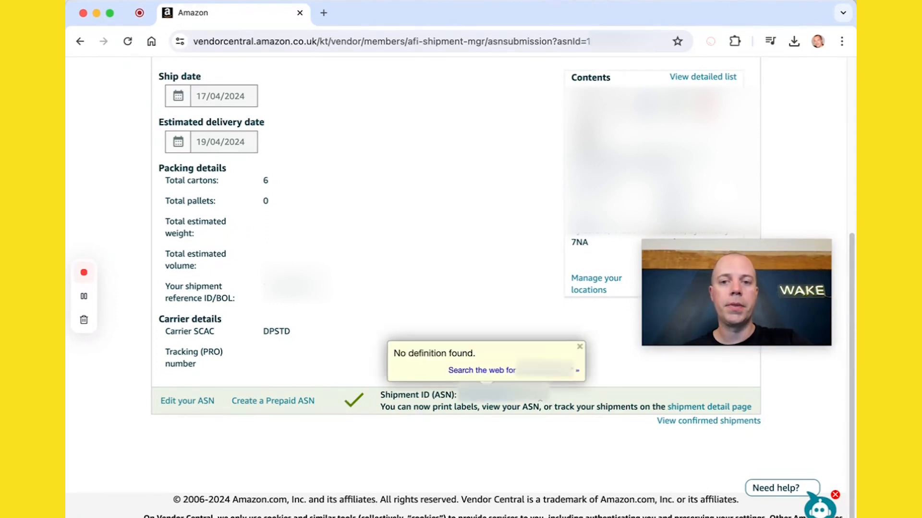
click(539, 397)
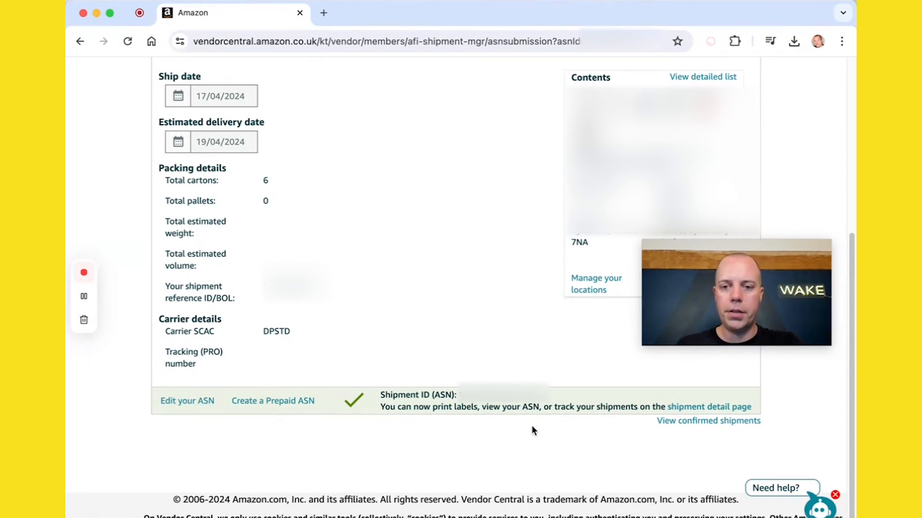
Step: Open the shipment detail page and look through the shipment's details
click(728, 409)
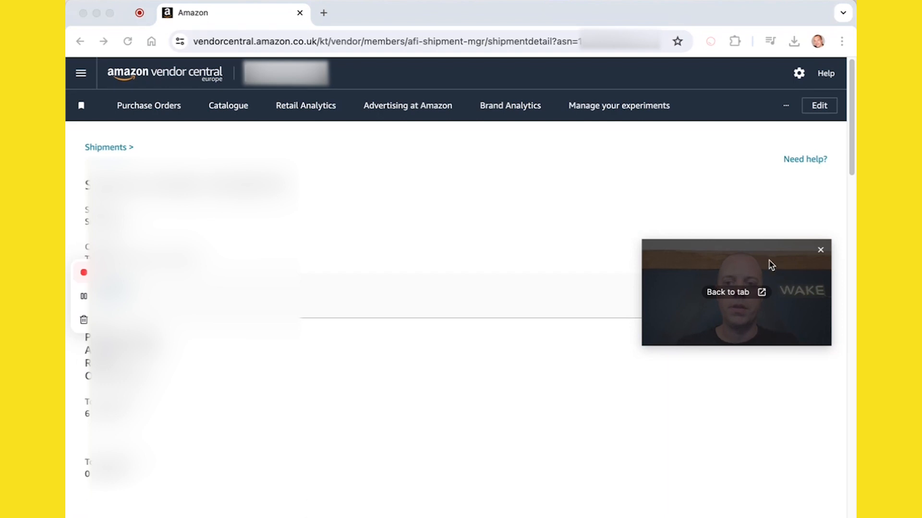
drag(769, 262, 774, 444)
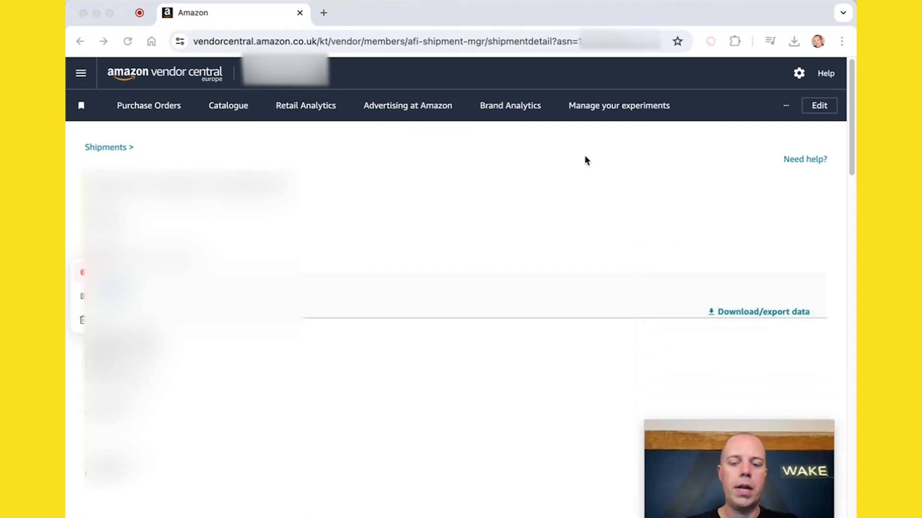
scroll(562, 233, down, 4)
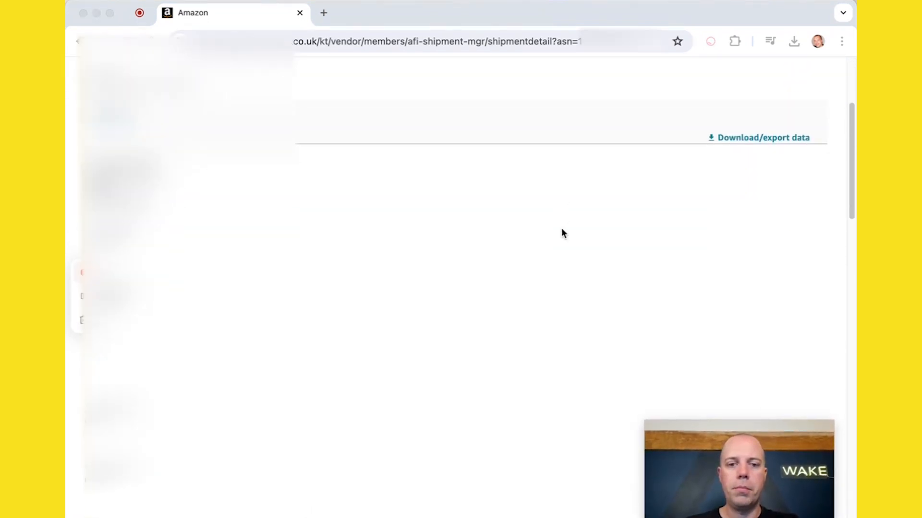
scroll(562, 234, down, 15)
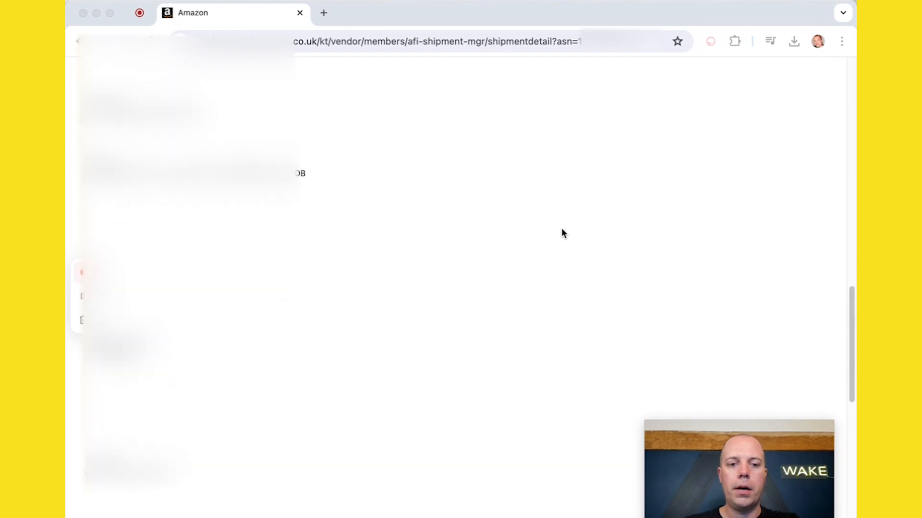
Step: Download the shipment's carton data export and save it to the Desktop
scroll(561, 230, down, 6)
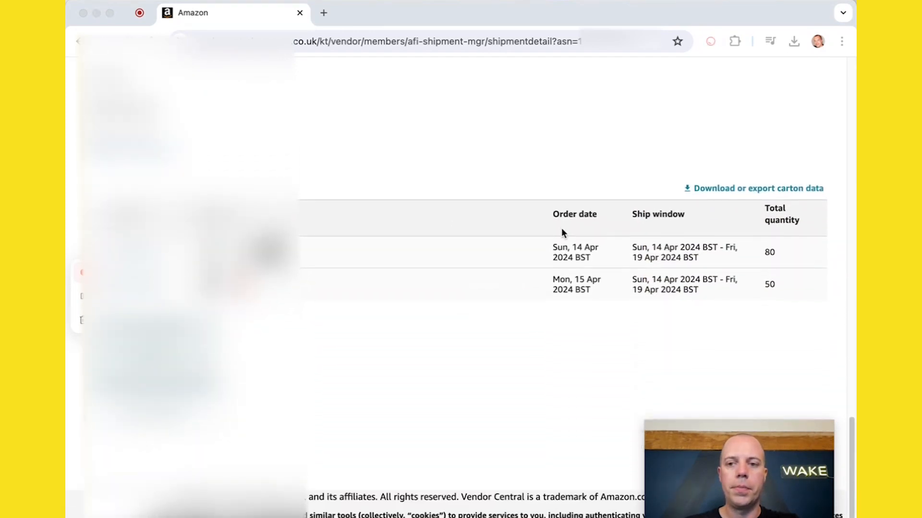
click(690, 190)
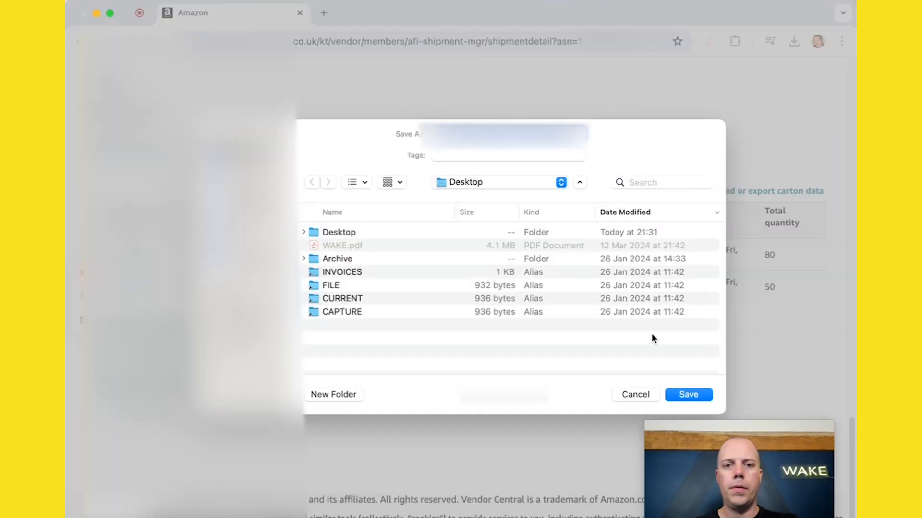
click(687, 393)
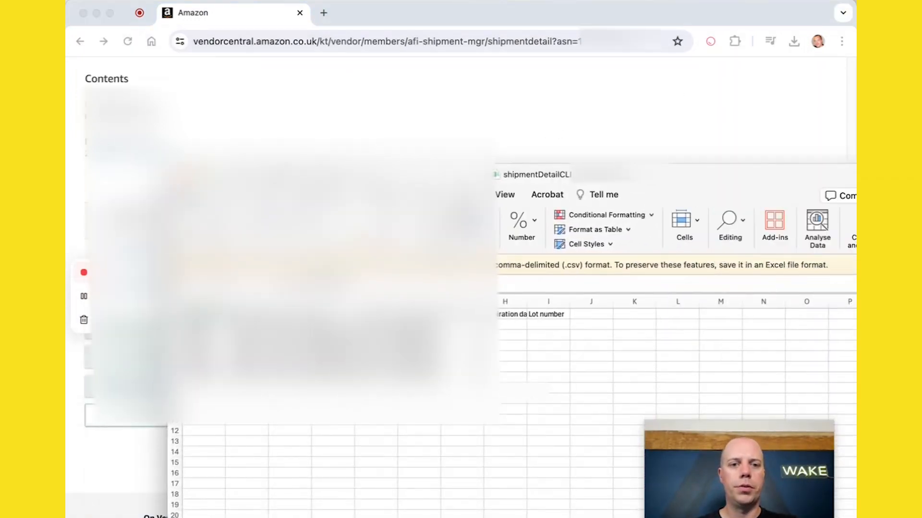
Step: Select all cells in the exported carton data spreadsheet and autofit the column widths
key(super+a)
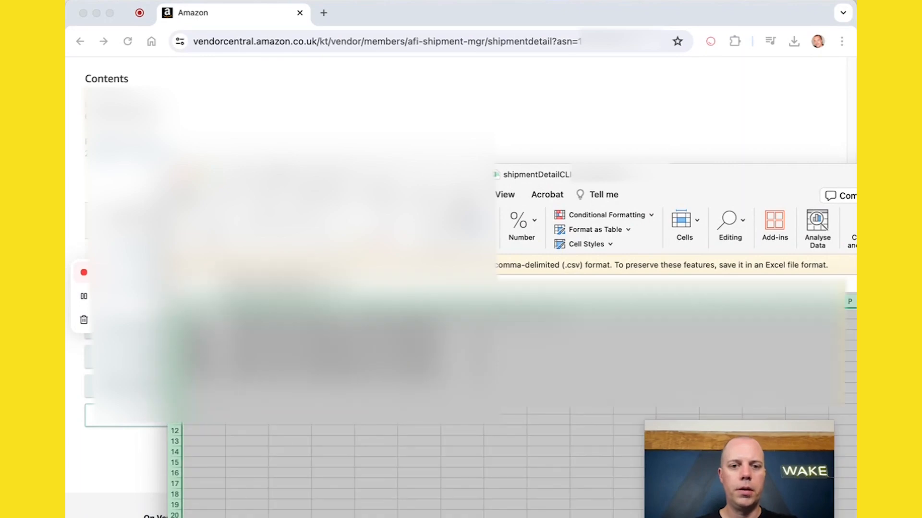
double_click(268, 302)
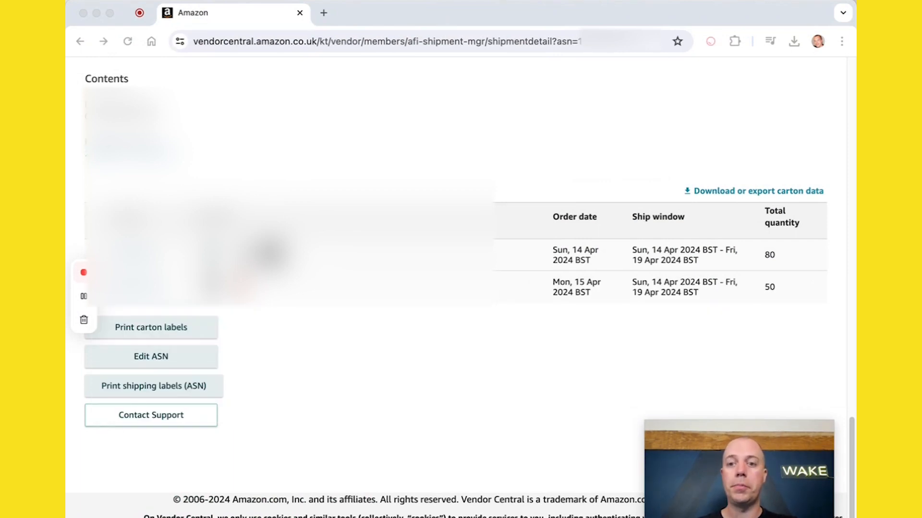
click(404, 160)
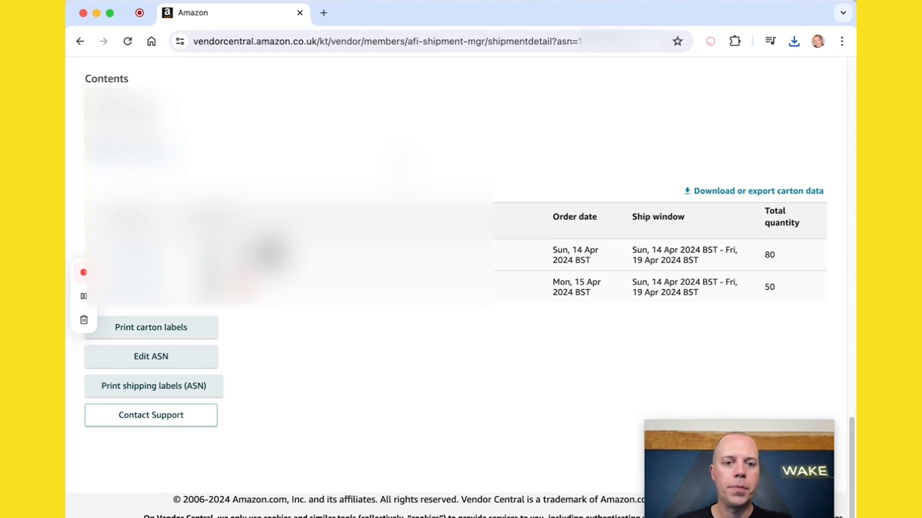
Step: Print the carton labels as PDF labels for desktop printers and save the label file
scroll(402, 159, up, 1)
scroll(457, 292, down, 1)
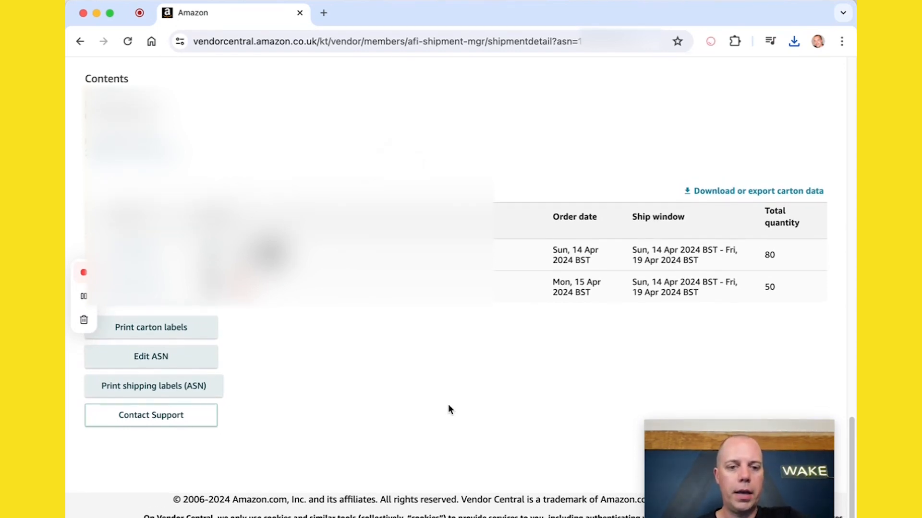
click(199, 333)
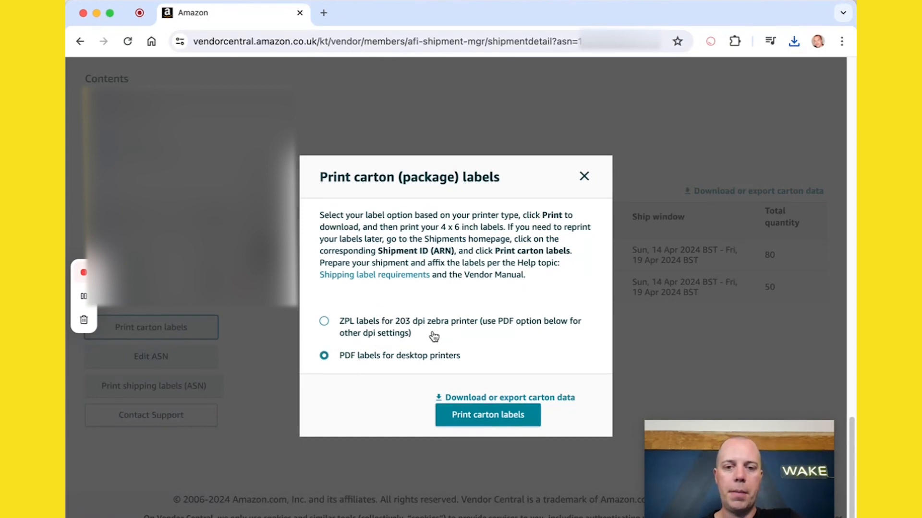
click(464, 417)
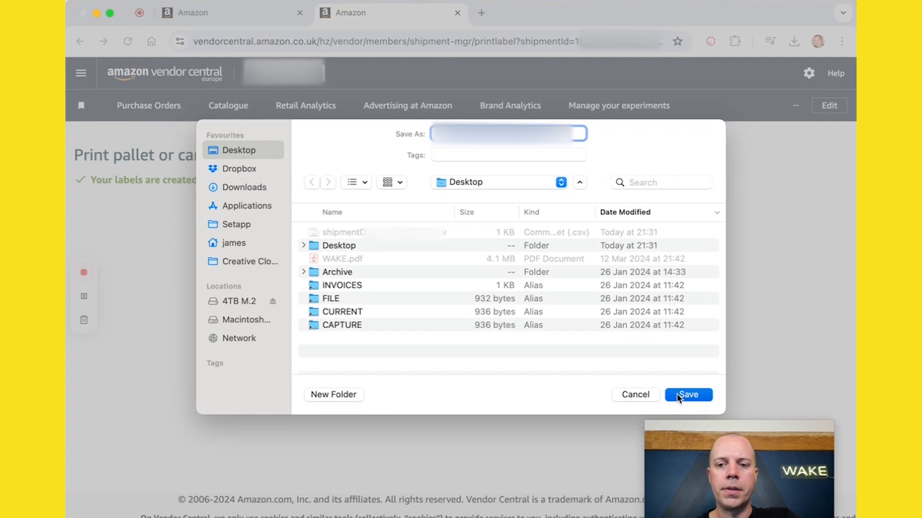
click(687, 394)
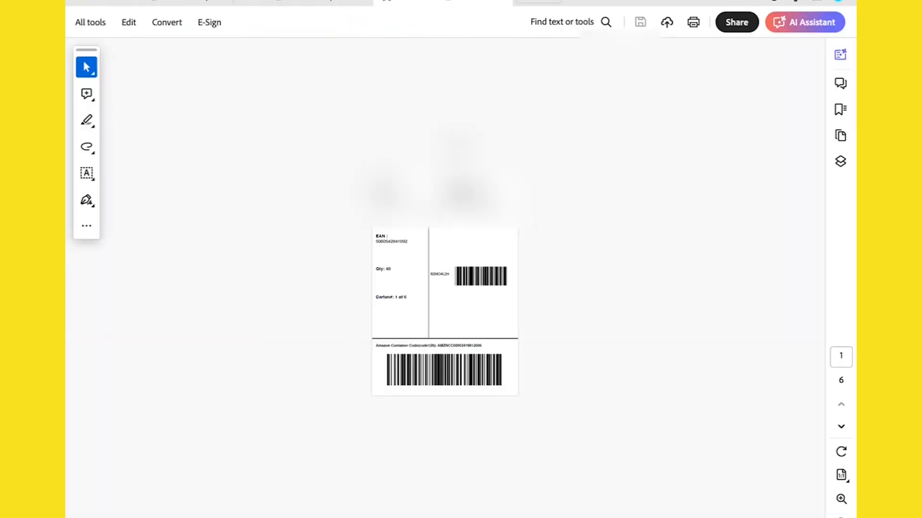
Step: Zoom in and page through all six carton labels in the PDF
key(super+plus)
key(super+plus)
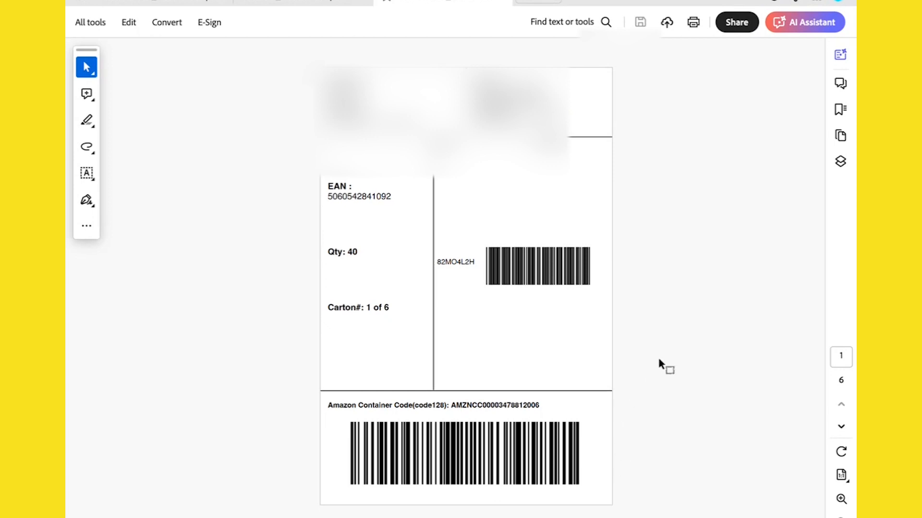
scroll(658, 359, down, 2)
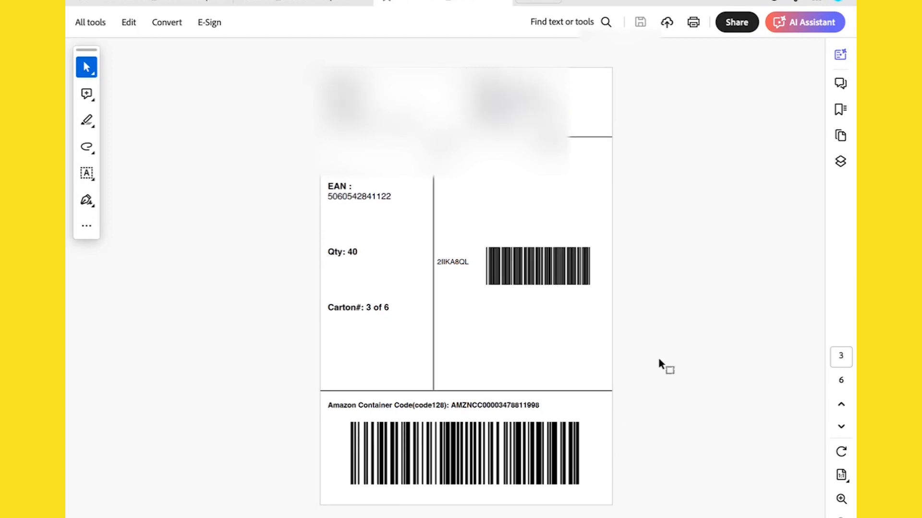
scroll(659, 360, down, 1)
scroll(659, 360, down, 1)
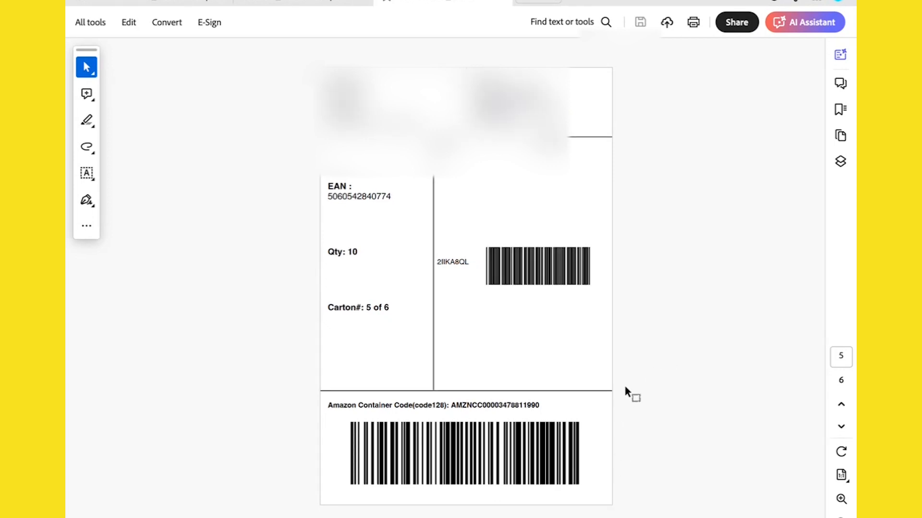
scroll(583, 433, down, 1)
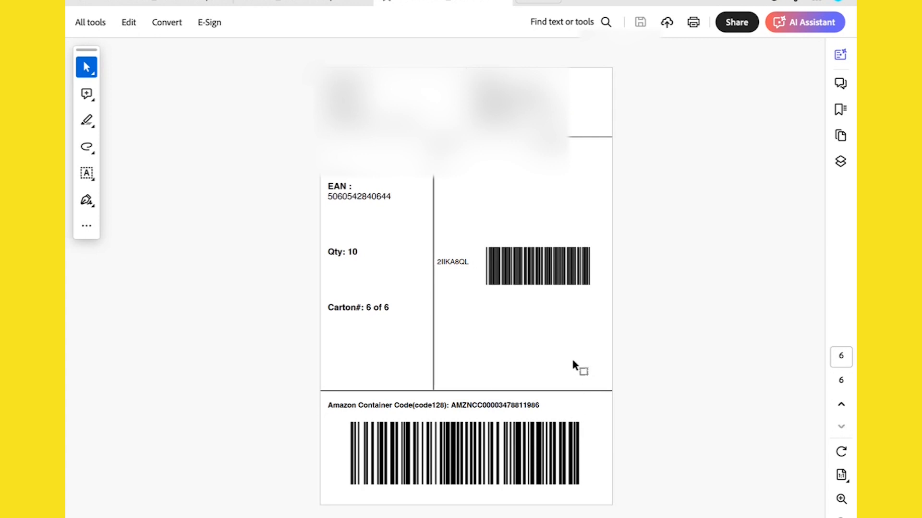
key(ctrl+Left)
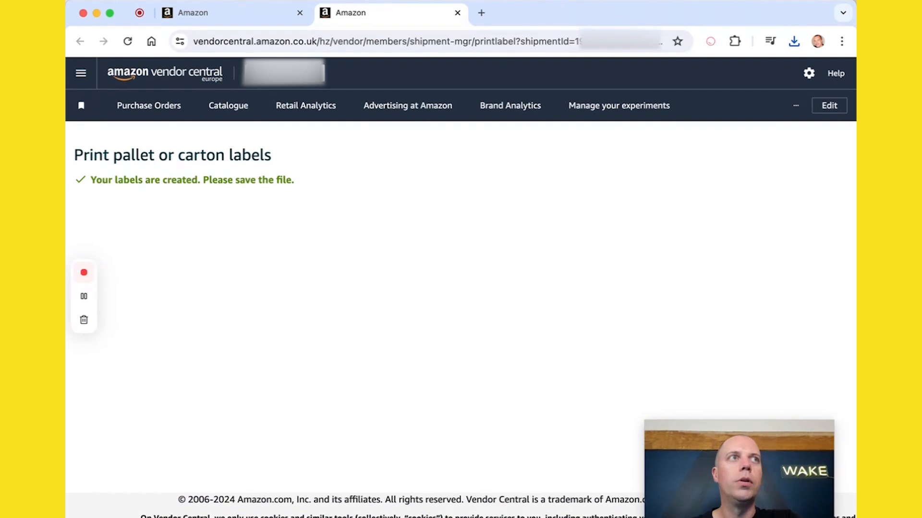
Step: Switch back to the carton data spreadsheet and review its columns
key(super+Tab)
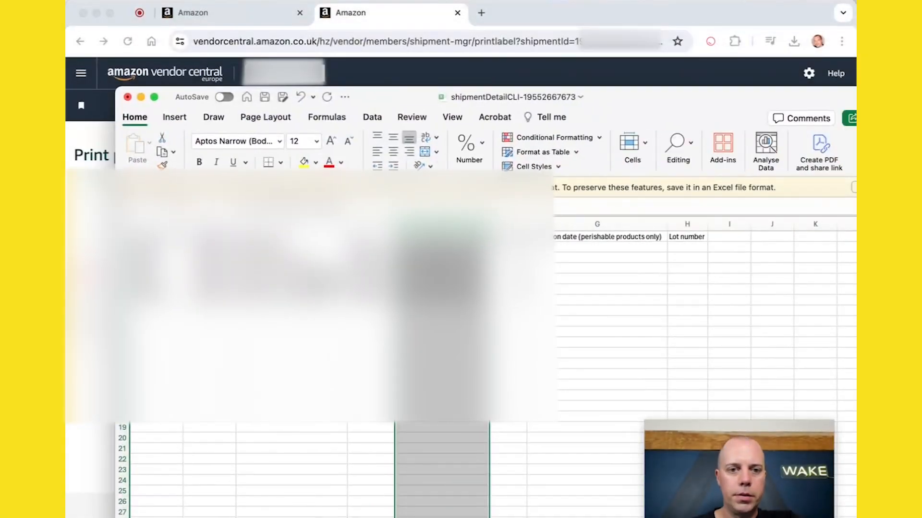
click(292, 285)
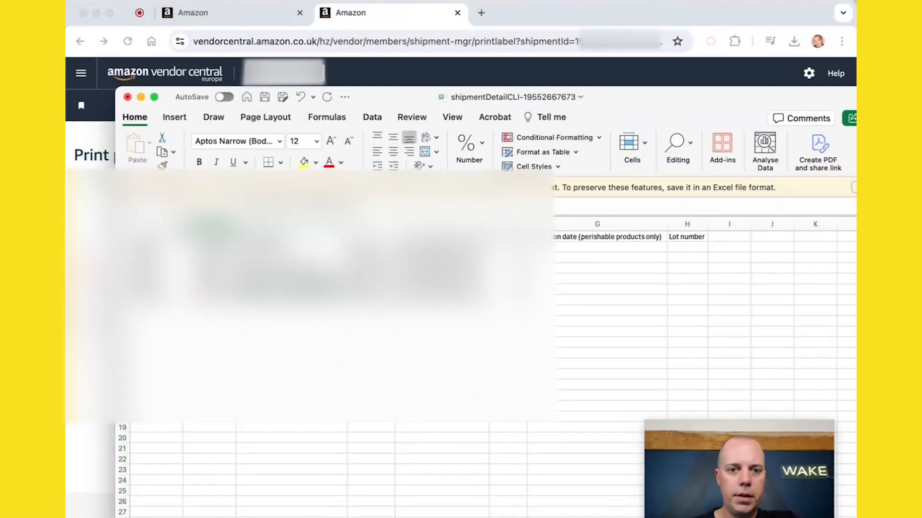
click(209, 224)
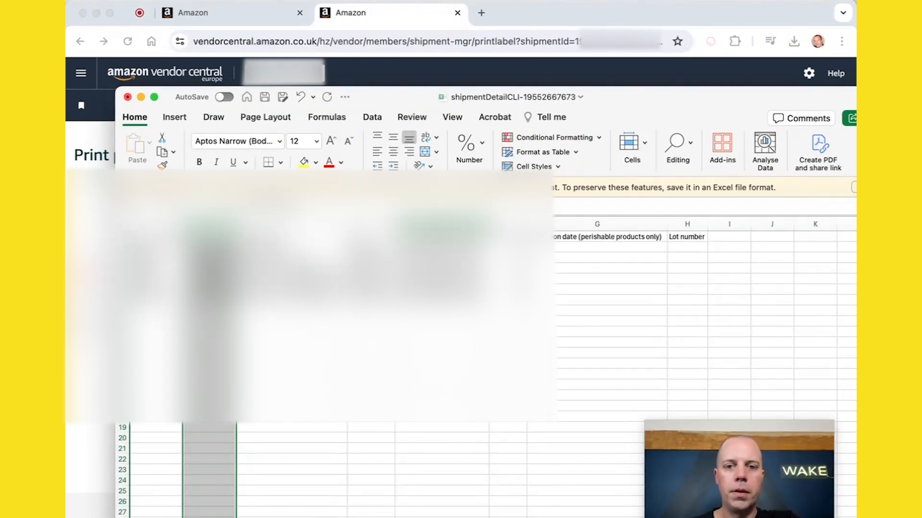
click(442, 224)
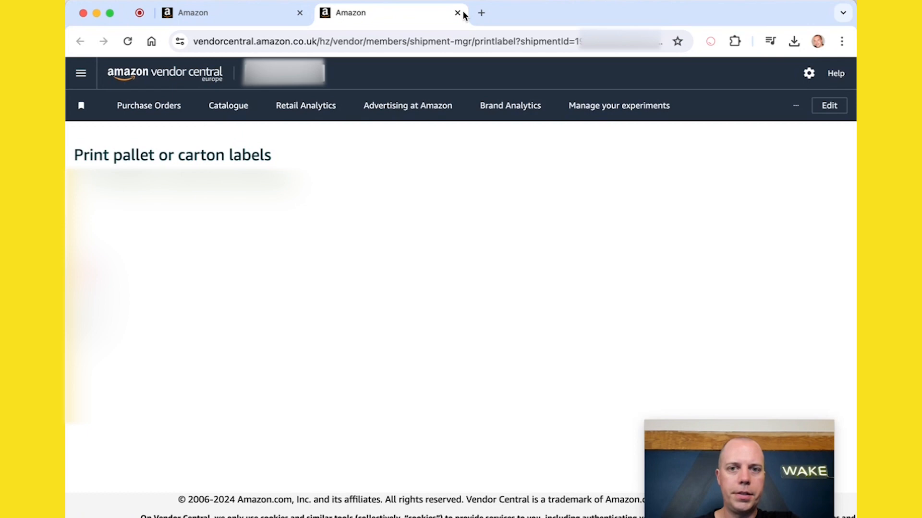
Step: Close the carton label dialog, then print the ASN shipping labels and save the PDF to the Desktop
click(457, 13)
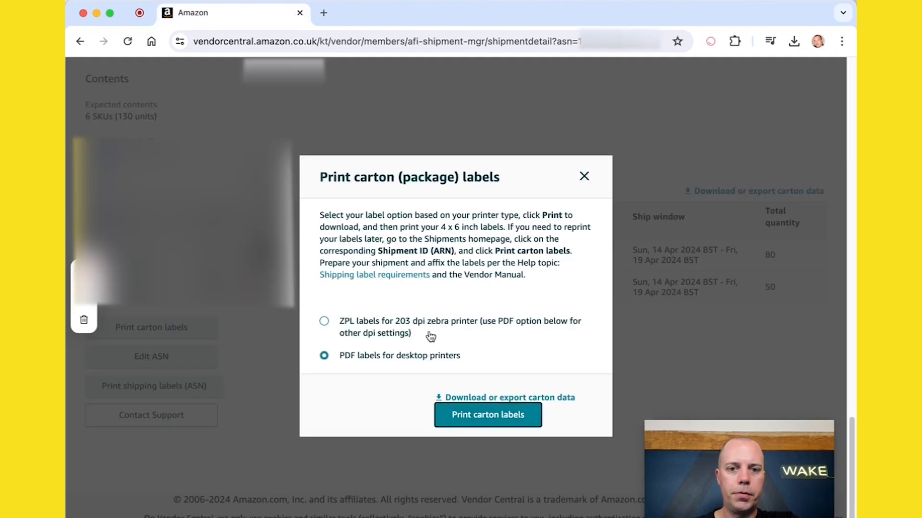
click(582, 177)
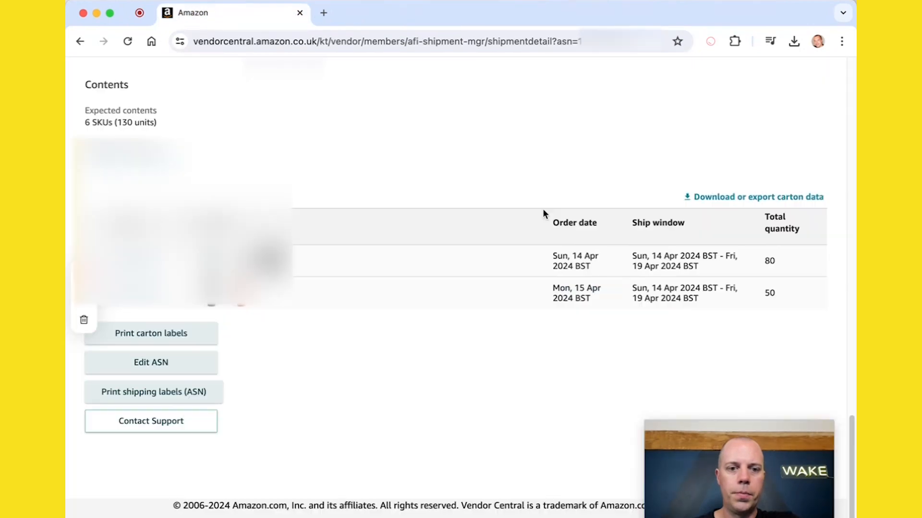
click(146, 387)
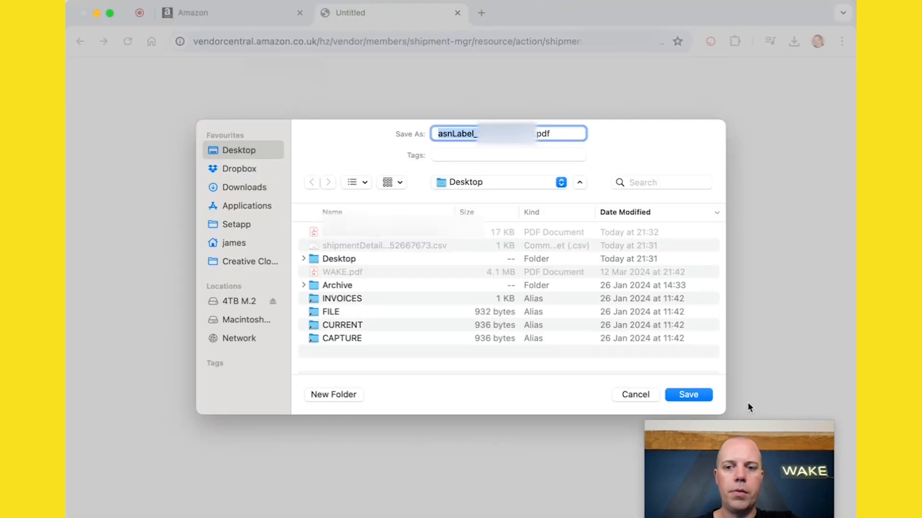
click(689, 395)
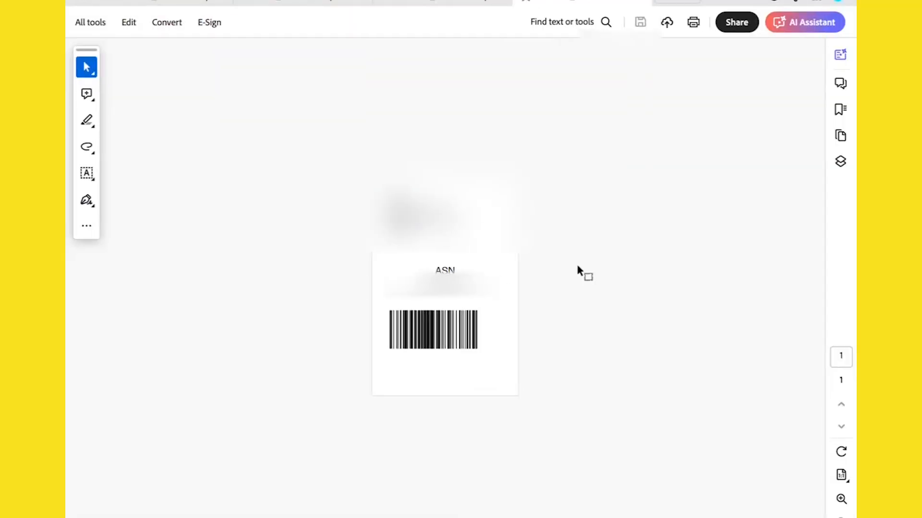
scroll(577, 265, up, 2)
scroll(582, 262, up, 2)
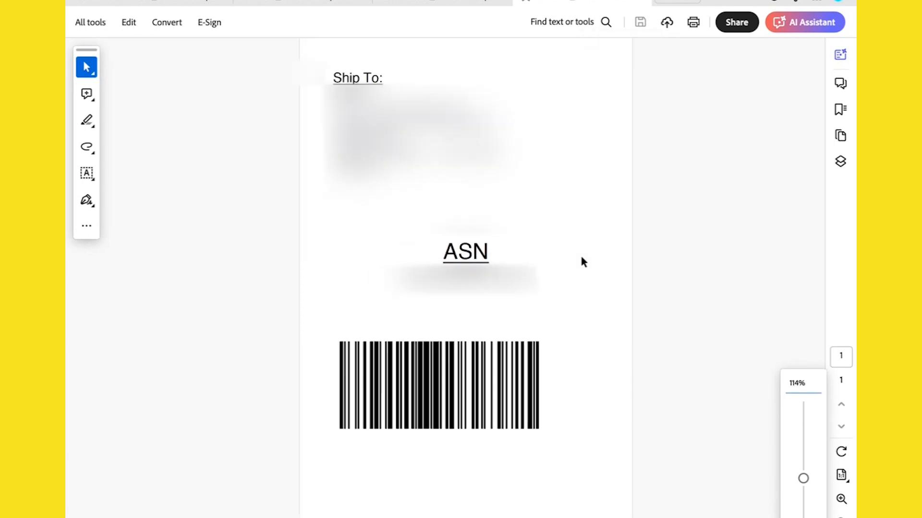